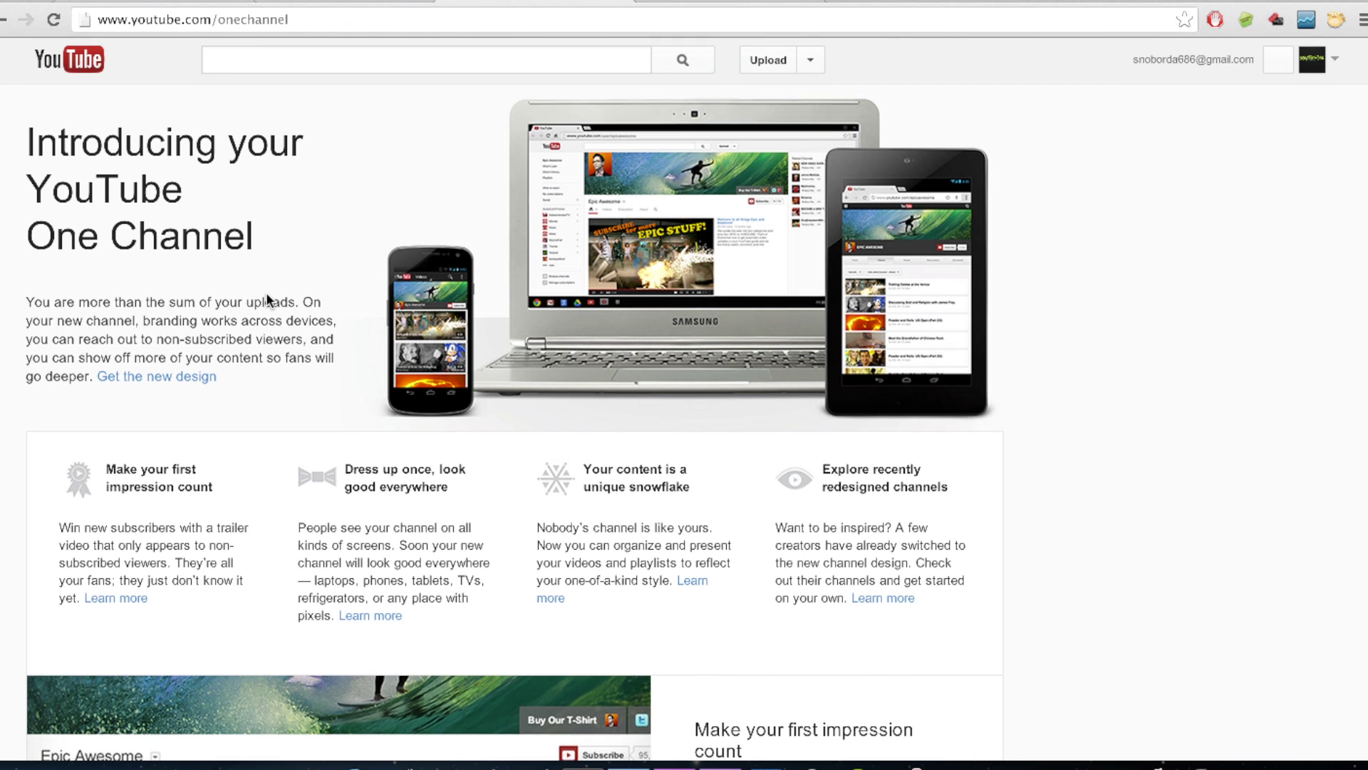
Browse the youtube.com/onechannel introduction, then open an example channel already using the new design
{"action": "scroll", "coordinate": [268, 298], "scroll_direction": "down", "scroll_amount": 4}
{"action": "scroll", "coordinate": [268, 298], "scroll_direction": "down", "scroll_amount": 2}
{"action": "scroll", "coordinate": [268, 298], "scroll_direction": "down", "scroll_amount": 3}
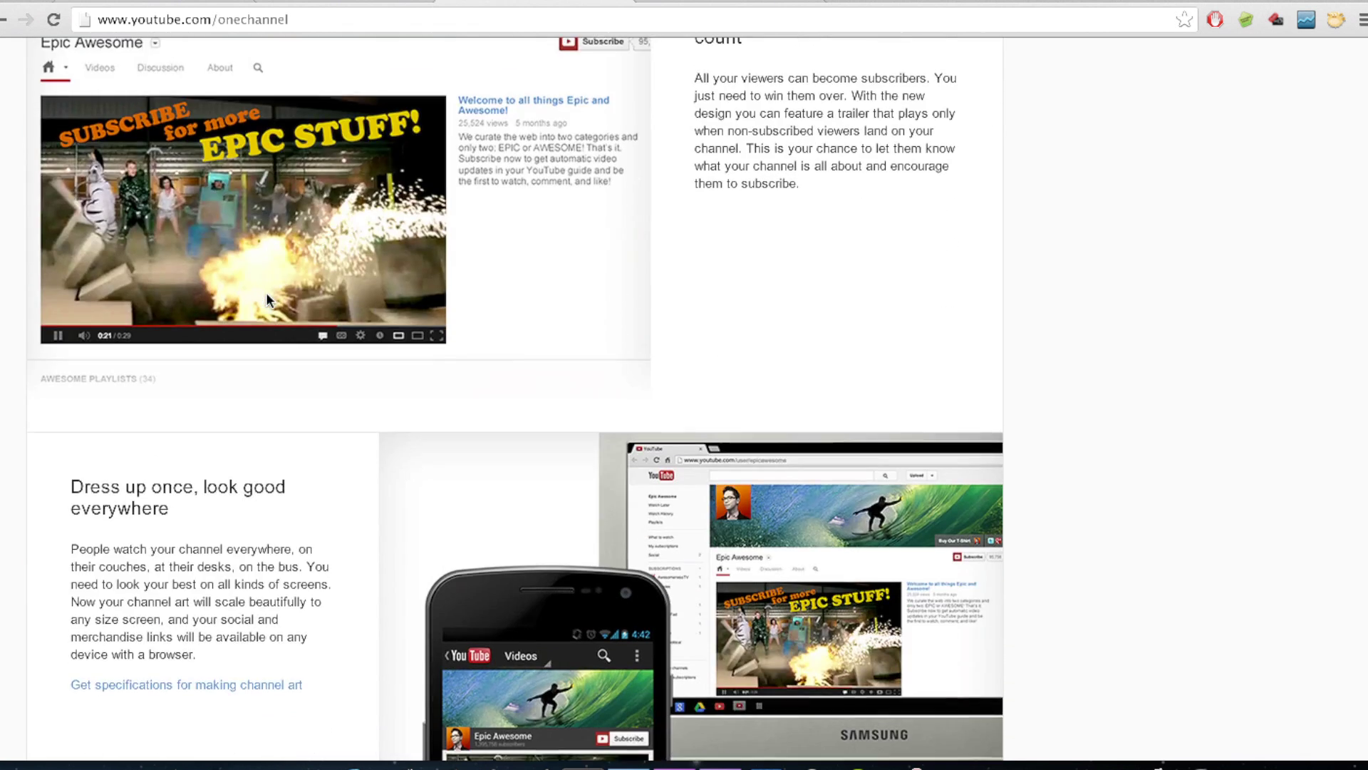
{"action": "scroll", "coordinate": [268, 298], "scroll_direction": "down", "scroll_amount": 3}
{"action": "scroll", "coordinate": [268, 298], "scroll_direction": "up", "scroll_amount": 3}
{"action": "scroll", "coordinate": [266, 292], "scroll_direction": "up", "scroll_amount": 5}
{"action": "scroll", "coordinate": [267, 292], "scroll_direction": "up", "scroll_amount": 5}
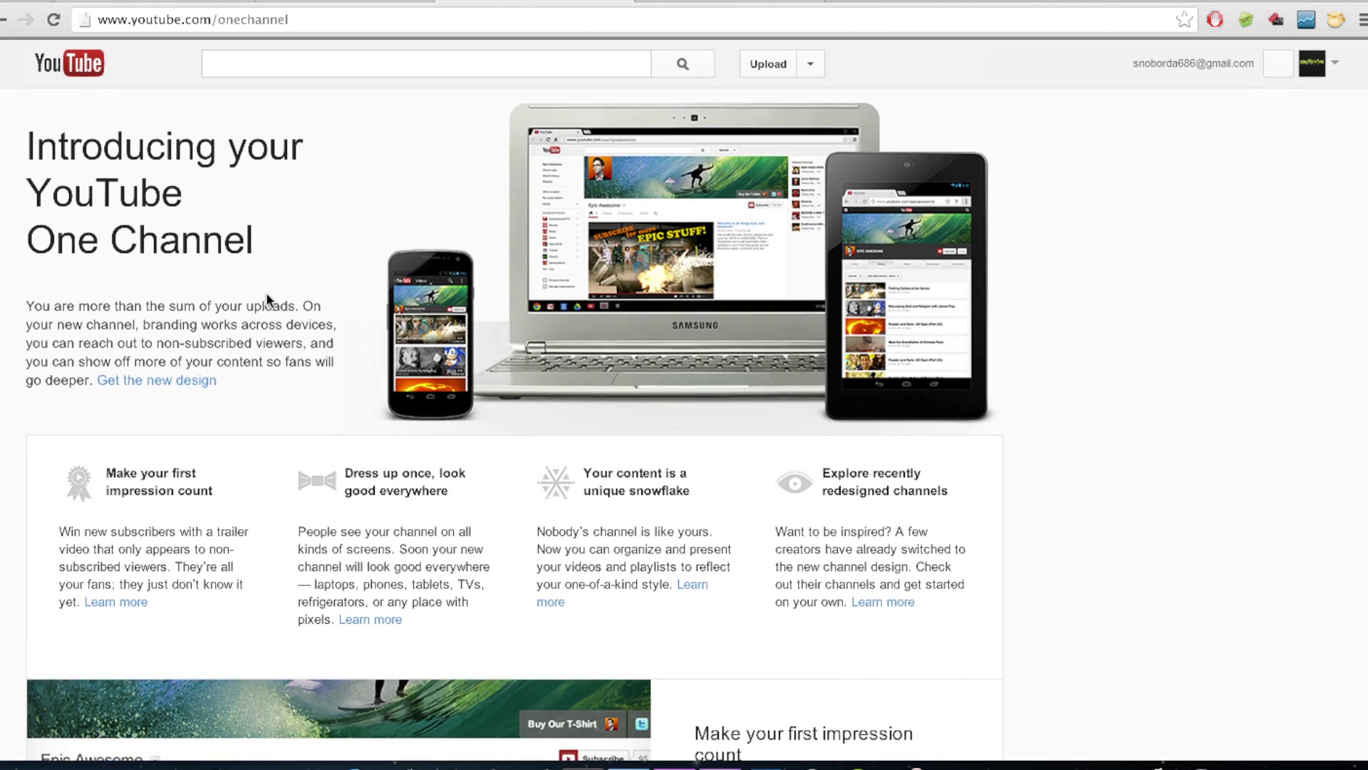
{"action": "scroll", "coordinate": [267, 293], "scroll_direction": "down", "scroll_amount": 10}
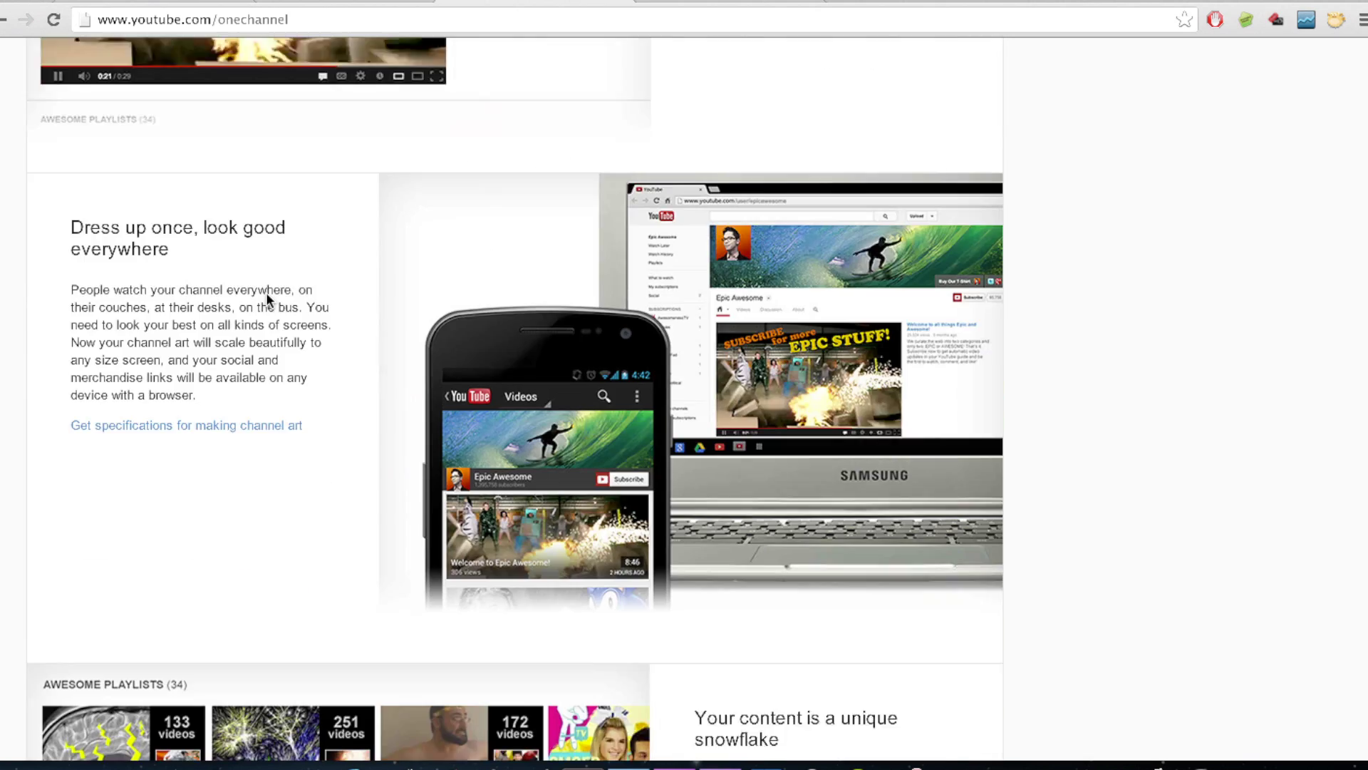
{"action": "scroll", "coordinate": [267, 292], "scroll_direction": "down", "scroll_amount": 5}
{"action": "scroll", "coordinate": [266, 292], "scroll_direction": "down", "scroll_amount": 8}
{"action": "scroll", "coordinate": [267, 292], "scroll_direction": "down", "scroll_amount": 5}
{"action": "scroll", "coordinate": [266, 292], "scroll_direction": "down", "scroll_amount": 1}
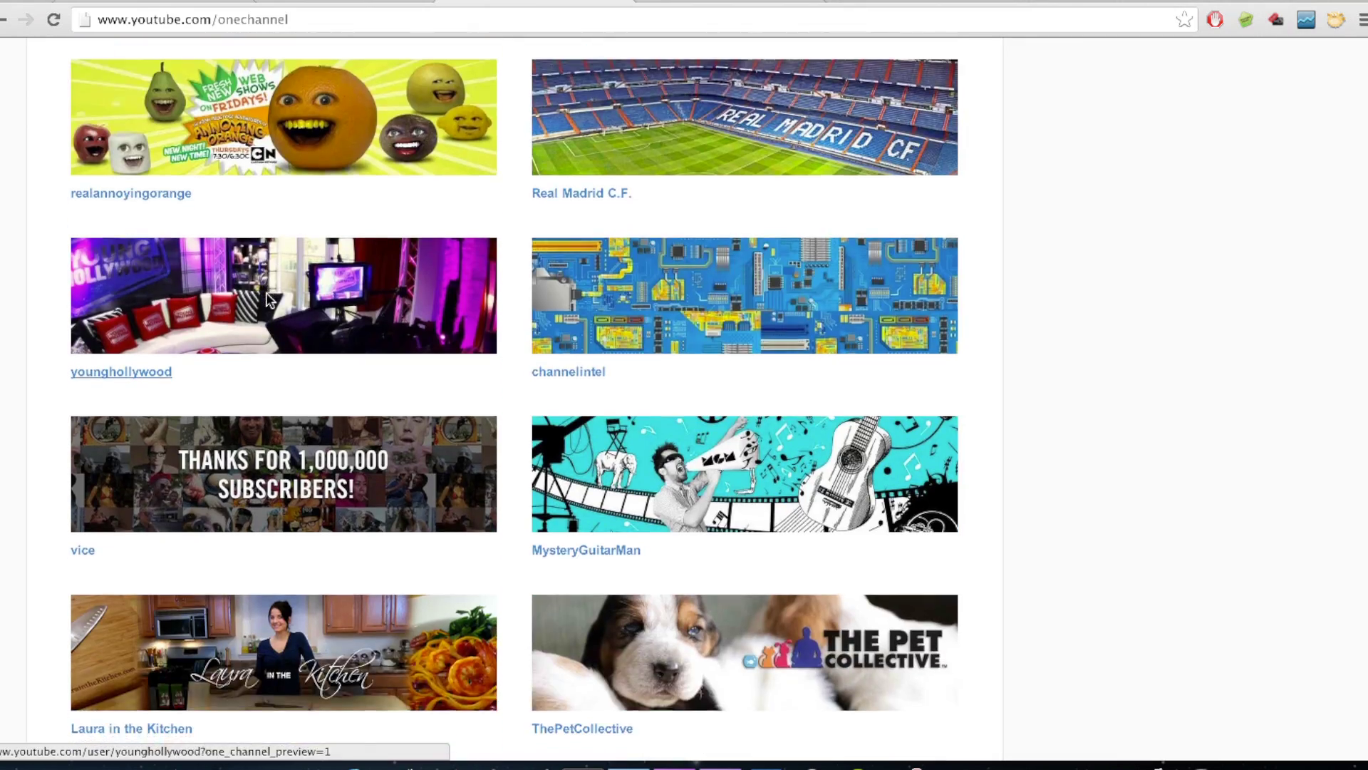
{"action": "scroll", "coordinate": [267, 292], "scroll_direction": "down", "scroll_amount": 4}
{"action": "scroll", "coordinate": [269, 299], "scroll_direction": "up", "scroll_amount": 2}
{"action": "scroll", "coordinate": [269, 299], "scroll_direction": "up", "scroll_amount": 3}
{"action": "scroll", "coordinate": [268, 299], "scroll_direction": "up", "scroll_amount": 4}
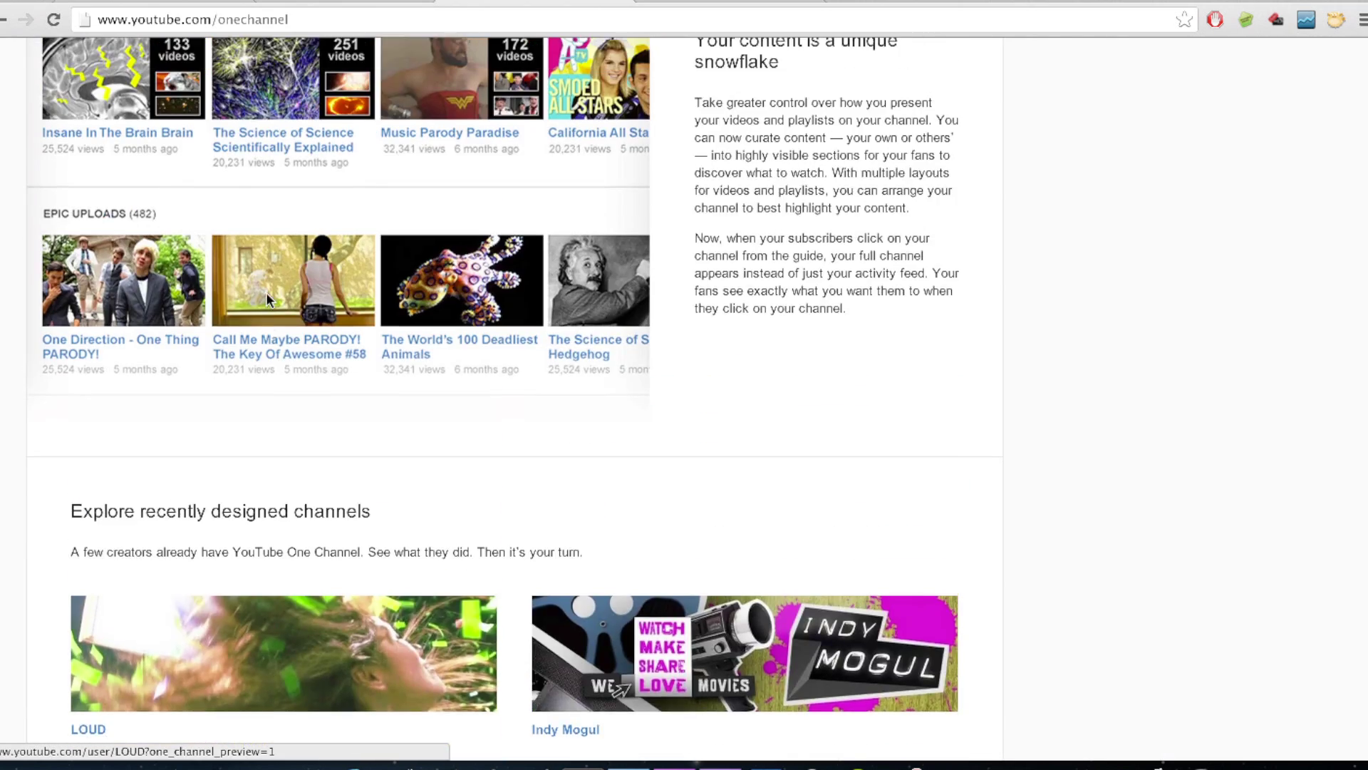
{"action": "scroll", "coordinate": [269, 299], "scroll_direction": "up", "scroll_amount": 5}
{"action": "scroll", "coordinate": [268, 299], "scroll_direction": "up", "scroll_amount": 5}
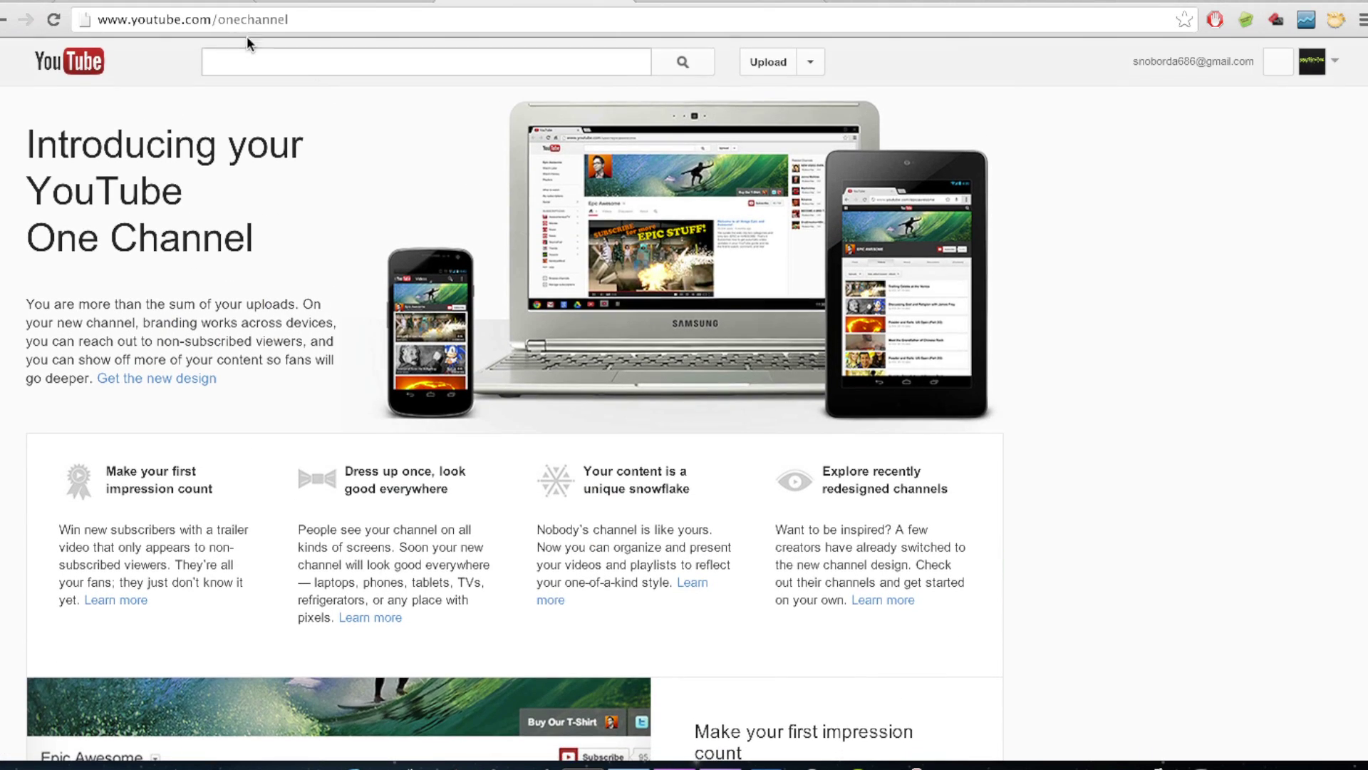
{"action": "left_click", "coordinate": [184, 2]}
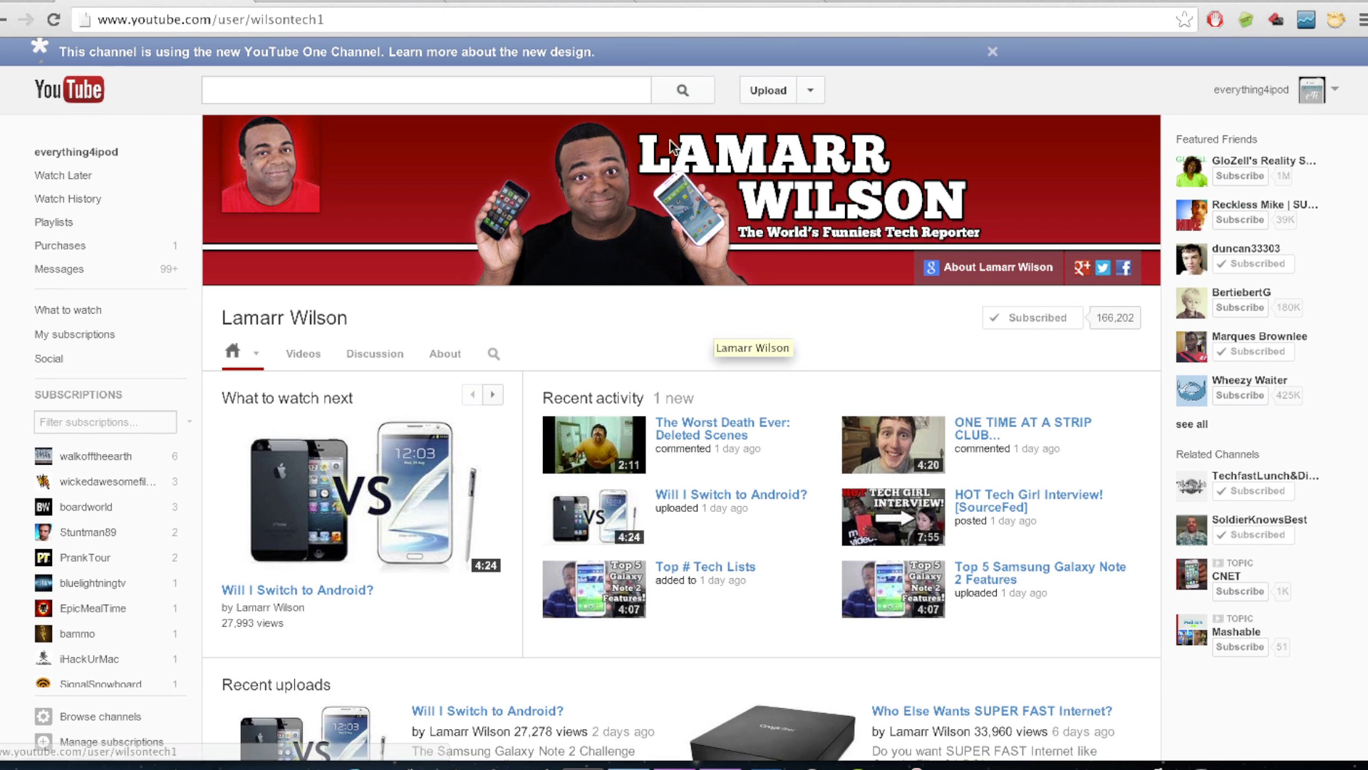
Scroll through the redesigned example channel to review its new layout
{"action": "scroll", "coordinate": [727, 306], "scroll_direction": "down", "scroll_amount": 3}
{"action": "scroll", "coordinate": [727, 306], "scroll_direction": "down", "scroll_amount": 4}
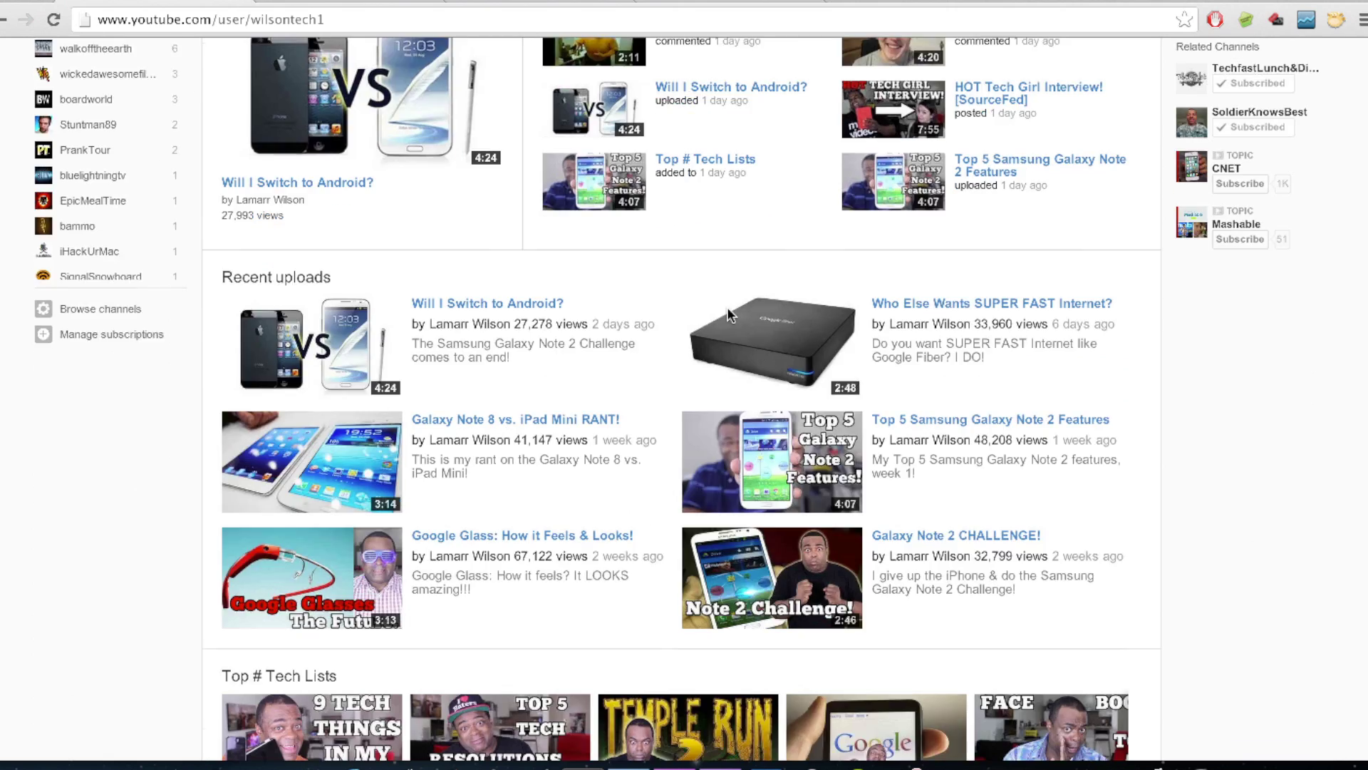
{"action": "scroll", "coordinate": [727, 306], "scroll_direction": "down", "scroll_amount": 5}
{"action": "scroll", "coordinate": [726, 307], "scroll_direction": "down", "scroll_amount": 5}
{"action": "scroll", "coordinate": [727, 306], "scroll_direction": "down", "scroll_amount": 3}
{"action": "scroll", "coordinate": [728, 311], "scroll_direction": "down", "scroll_amount": 5}
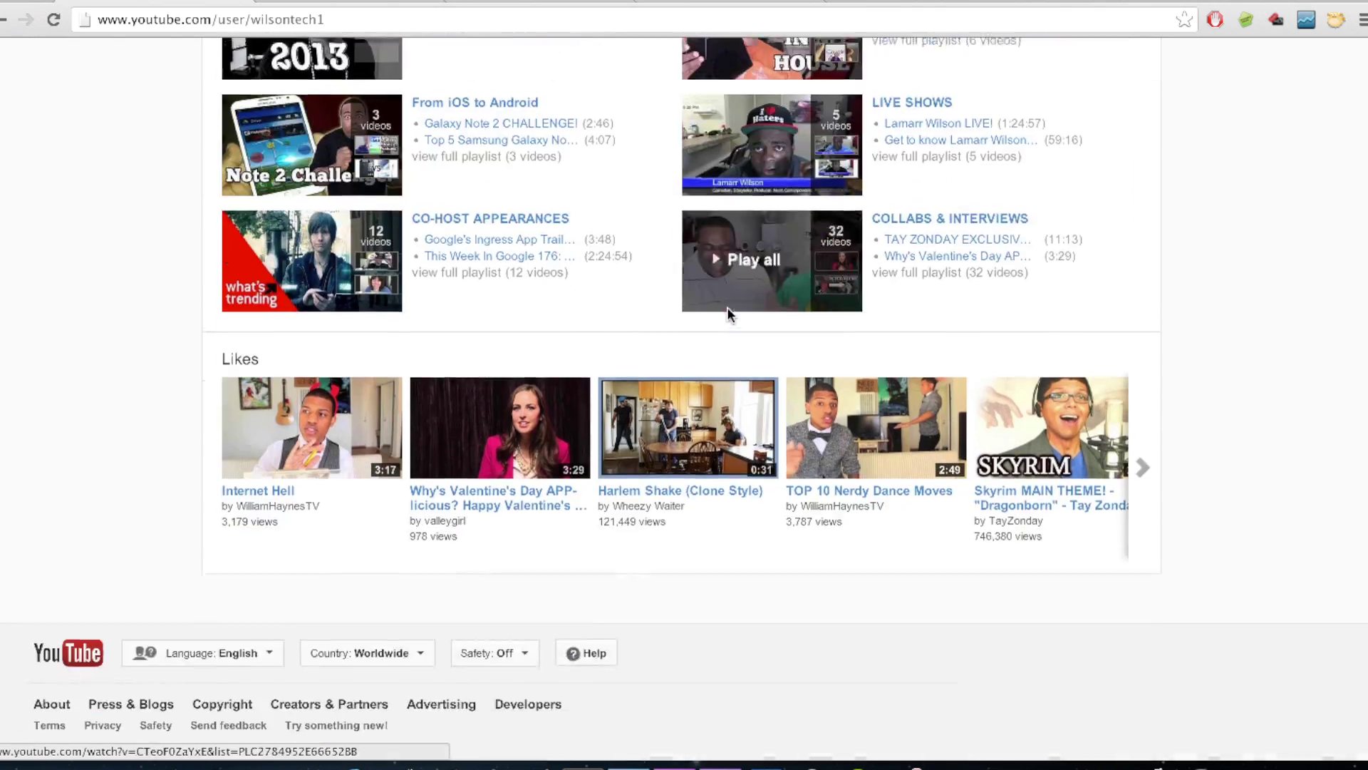
{"action": "scroll", "coordinate": [728, 311], "scroll_direction": "up", "scroll_amount": 5}
{"action": "scroll", "coordinate": [728, 310], "scroll_direction": "up", "scroll_amount": 10}
{"action": "scroll", "coordinate": [729, 311], "scroll_direction": "up", "scroll_amount": 15}
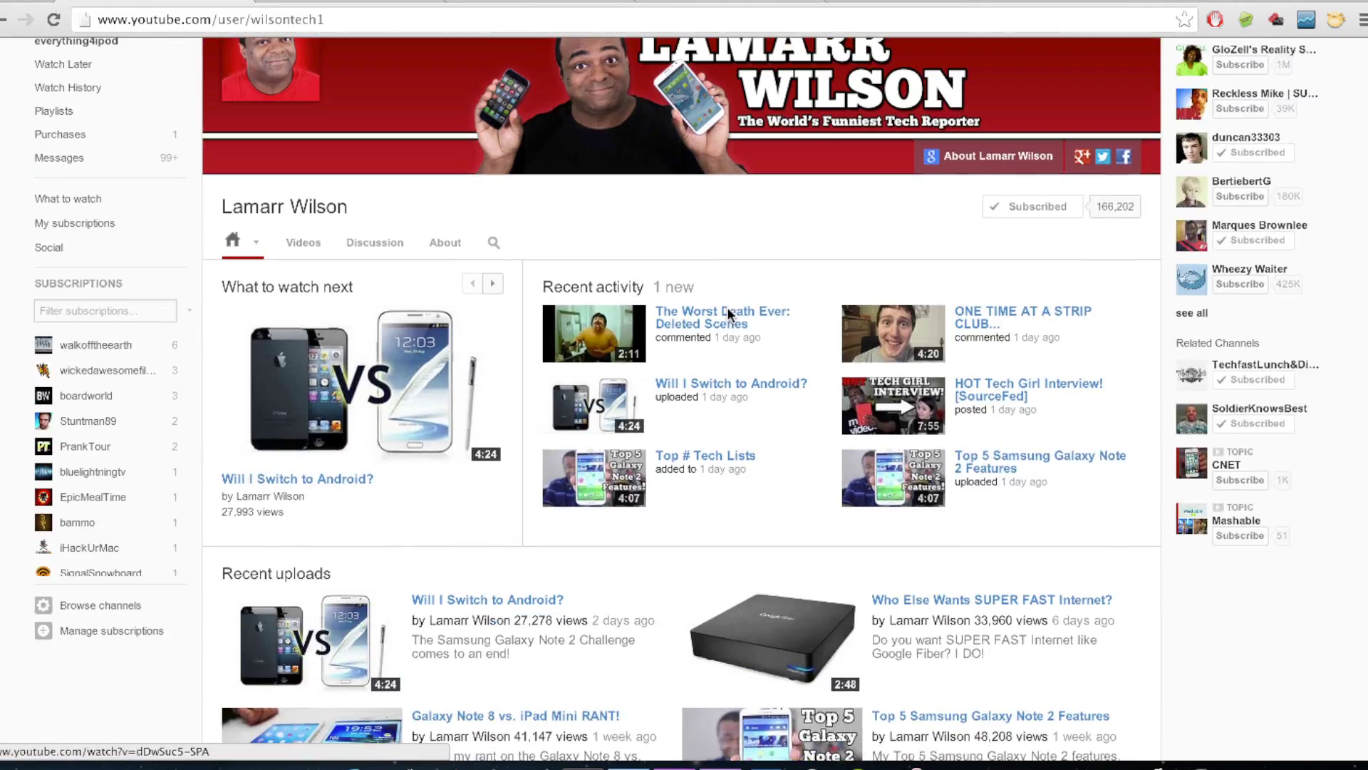
{"action": "scroll", "coordinate": [730, 303], "scroll_direction": "up", "scroll_amount": 3}
{"action": "scroll", "coordinate": [730, 302], "scroll_direction": "up", "scroll_amount": 2}
Compare with the old-design tech-videos channel tab, then return to the One Channel introduction
{"action": "left_click", "coordinate": [378, 1]}
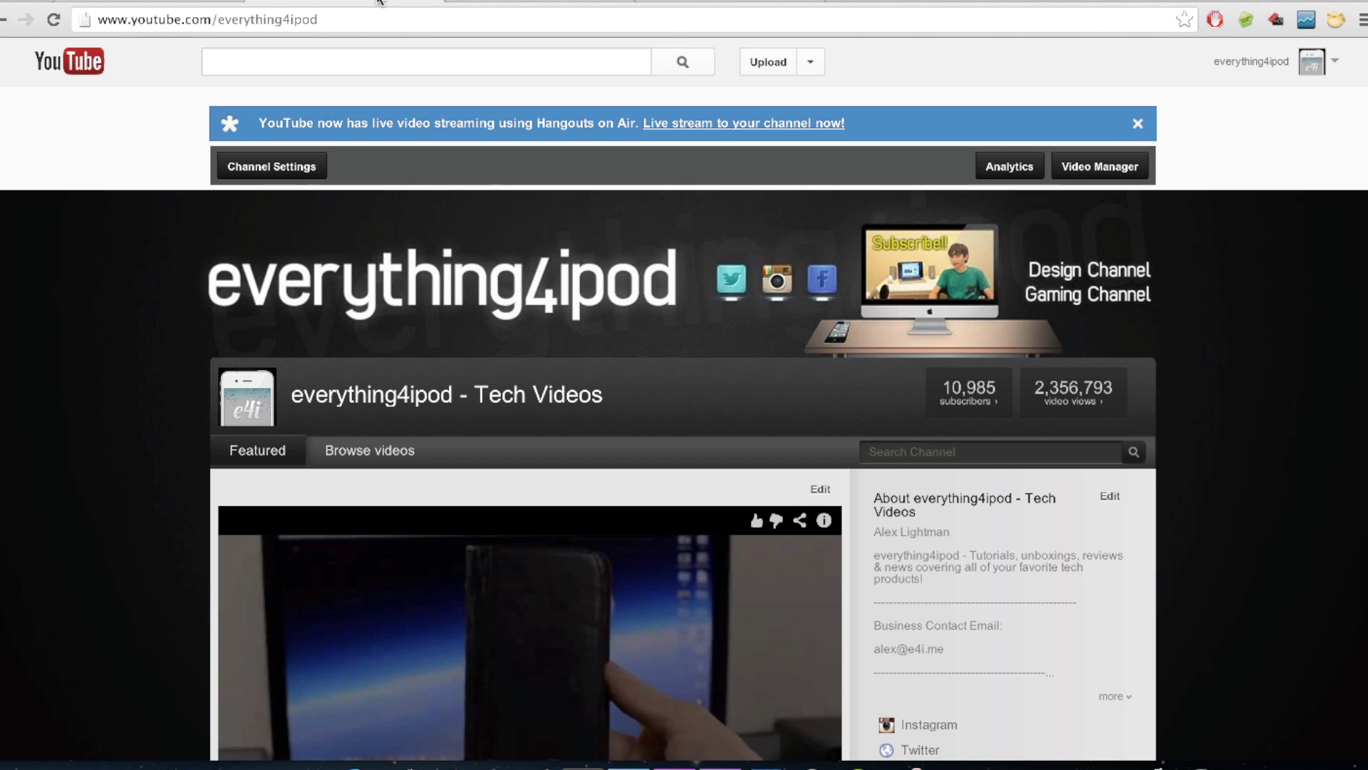
{"action": "scroll", "coordinate": [488, 271], "scroll_direction": "down", "scroll_amount": 2}
{"action": "scroll", "coordinate": [488, 271], "scroll_direction": "up", "scroll_amount": 2}
{"action": "left_click", "coordinate": [565, 2]}
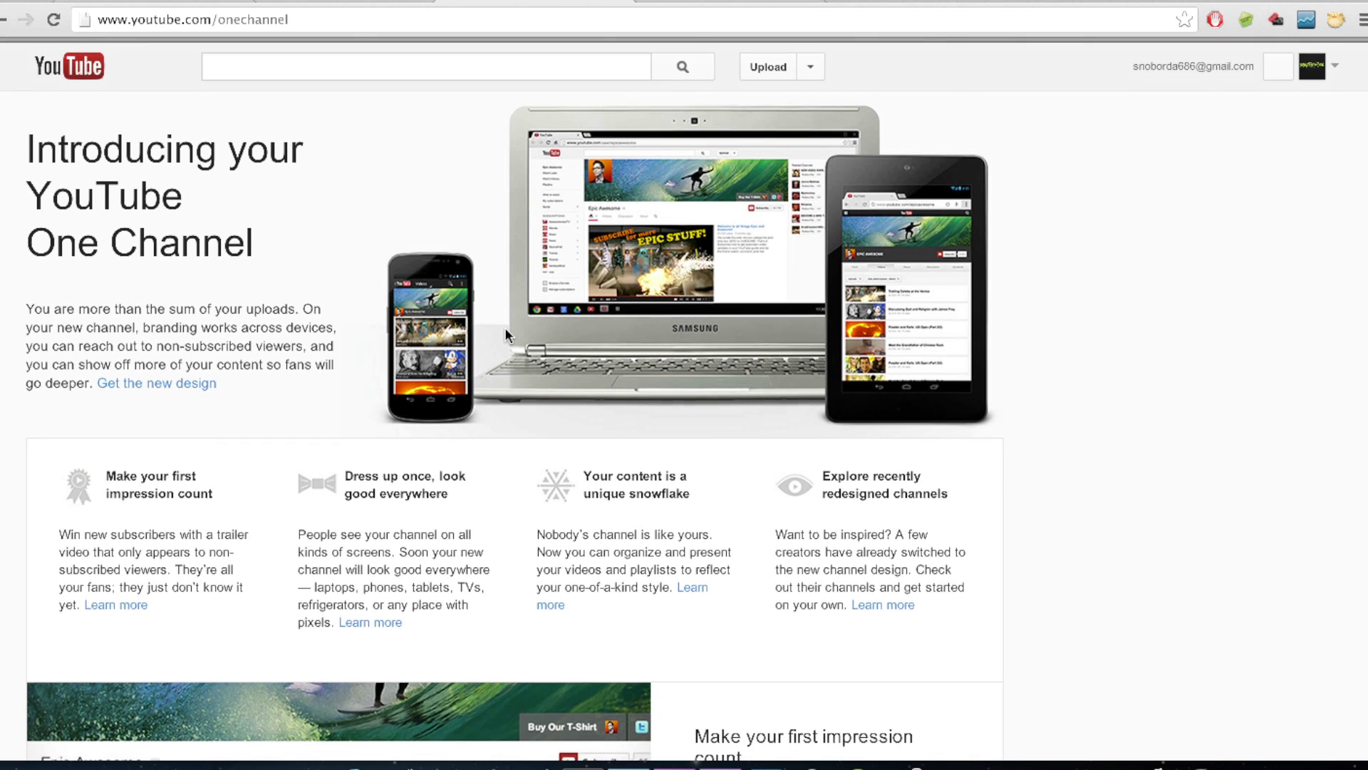
Scroll down through the One Channel introduction sections and back up
{"action": "scroll", "coordinate": [506, 331], "scroll_direction": "down", "scroll_amount": 2}
{"action": "scroll", "coordinate": [506, 330], "scroll_direction": "down", "scroll_amount": 3}
{"action": "scroll", "coordinate": [671, 501], "scroll_direction": "down", "scroll_amount": 5}
{"action": "scroll", "coordinate": [671, 501], "scroll_direction": "down", "scroll_amount": 5}
{"action": "scroll", "coordinate": [671, 501], "scroll_direction": "down", "scroll_amount": 8}
{"action": "scroll", "coordinate": [671, 505], "scroll_direction": "down", "scroll_amount": 10}
{"action": "scroll", "coordinate": [671, 505], "scroll_direction": "down", "scroll_amount": 6}
{"action": "scroll", "coordinate": [671, 504], "scroll_direction": "up", "scroll_amount": 3}
{"action": "scroll", "coordinate": [672, 504], "scroll_direction": "up", "scroll_amount": 15}
{"action": "scroll", "coordinate": [671, 502], "scroll_direction": "up", "scroll_amount": 5}
{"action": "scroll", "coordinate": [671, 503], "scroll_direction": "up", "scroll_amount": 7}
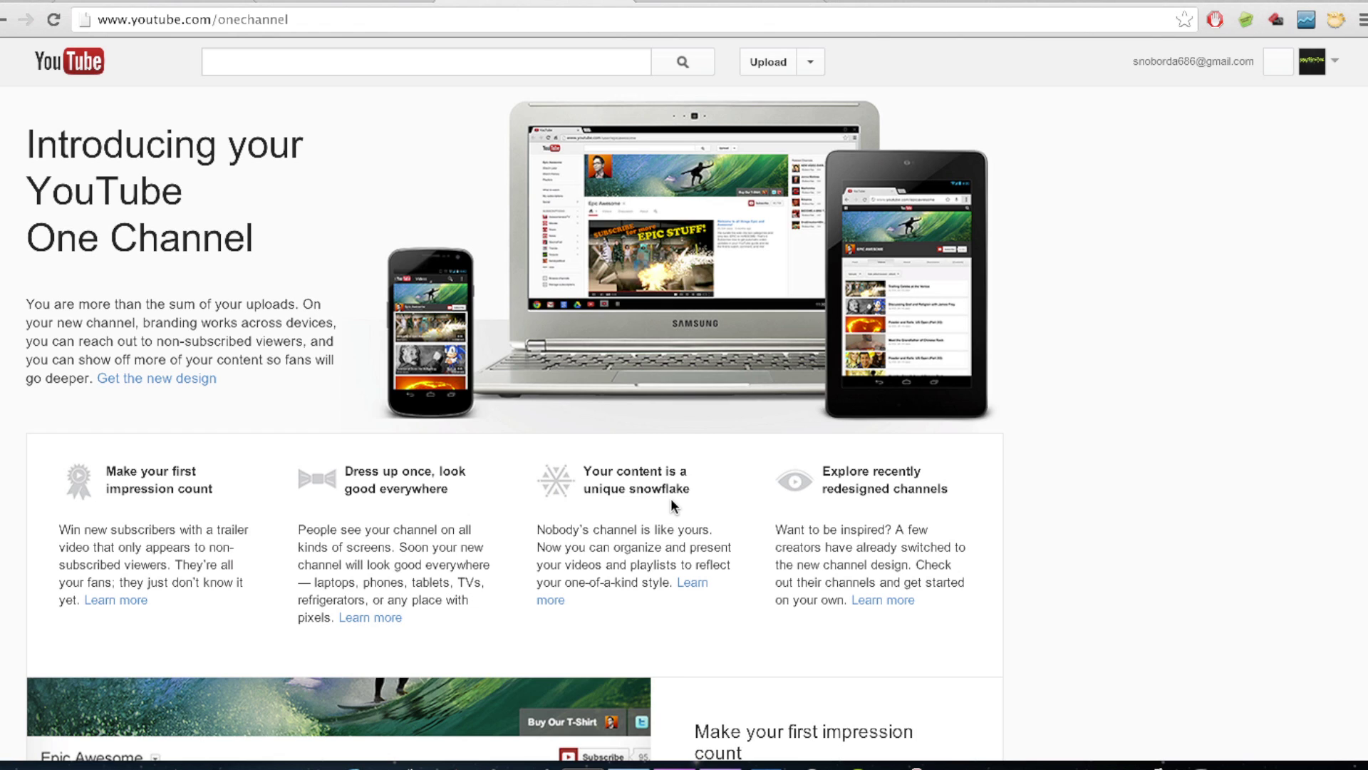
Read through the One Channel page again, ending partway down toward Get started
{"action": "scroll", "coordinate": [670, 498], "scroll_direction": "down", "scroll_amount": 4}
{"action": "scroll", "coordinate": [670, 498], "scroll_direction": "down", "scroll_amount": 5}
{"action": "scroll", "coordinate": [670, 498], "scroll_direction": "down", "scroll_amount": 8}
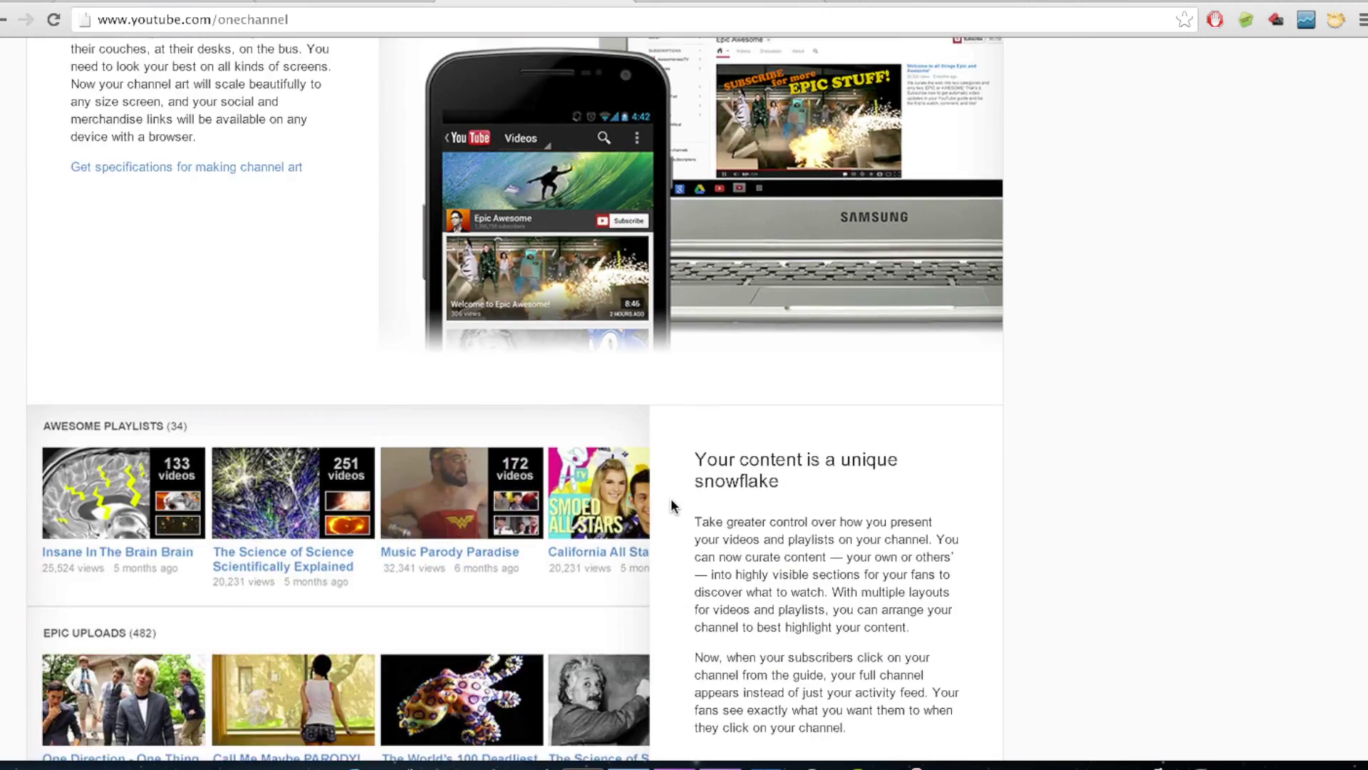
{"action": "scroll", "coordinate": [670, 498], "scroll_direction": "down", "scroll_amount": 5}
{"action": "scroll", "coordinate": [670, 498], "scroll_direction": "down", "scroll_amount": 5}
{"action": "scroll", "coordinate": [670, 498], "scroll_direction": "down", "scroll_amount": 10}
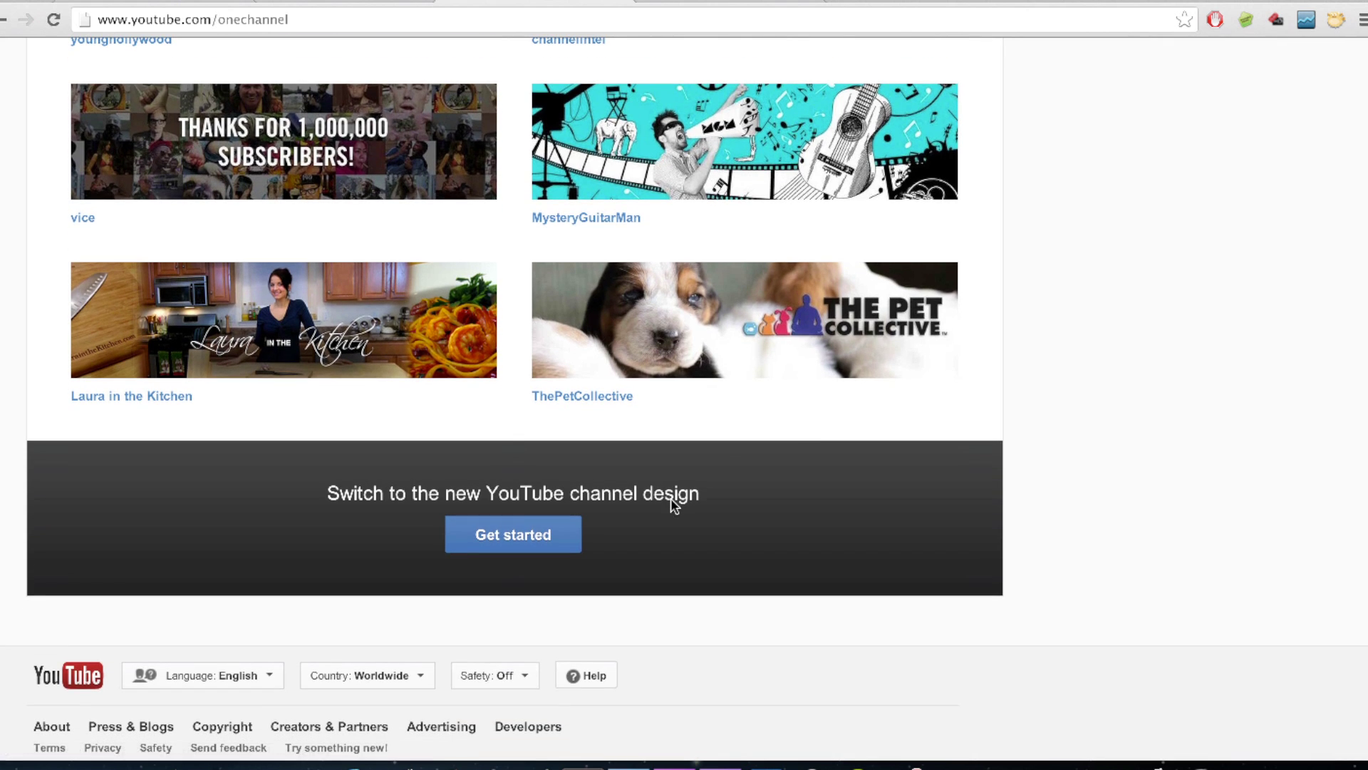
{"action": "scroll", "coordinate": [1185, 342], "scroll_direction": "up", "scroll_amount": 10}
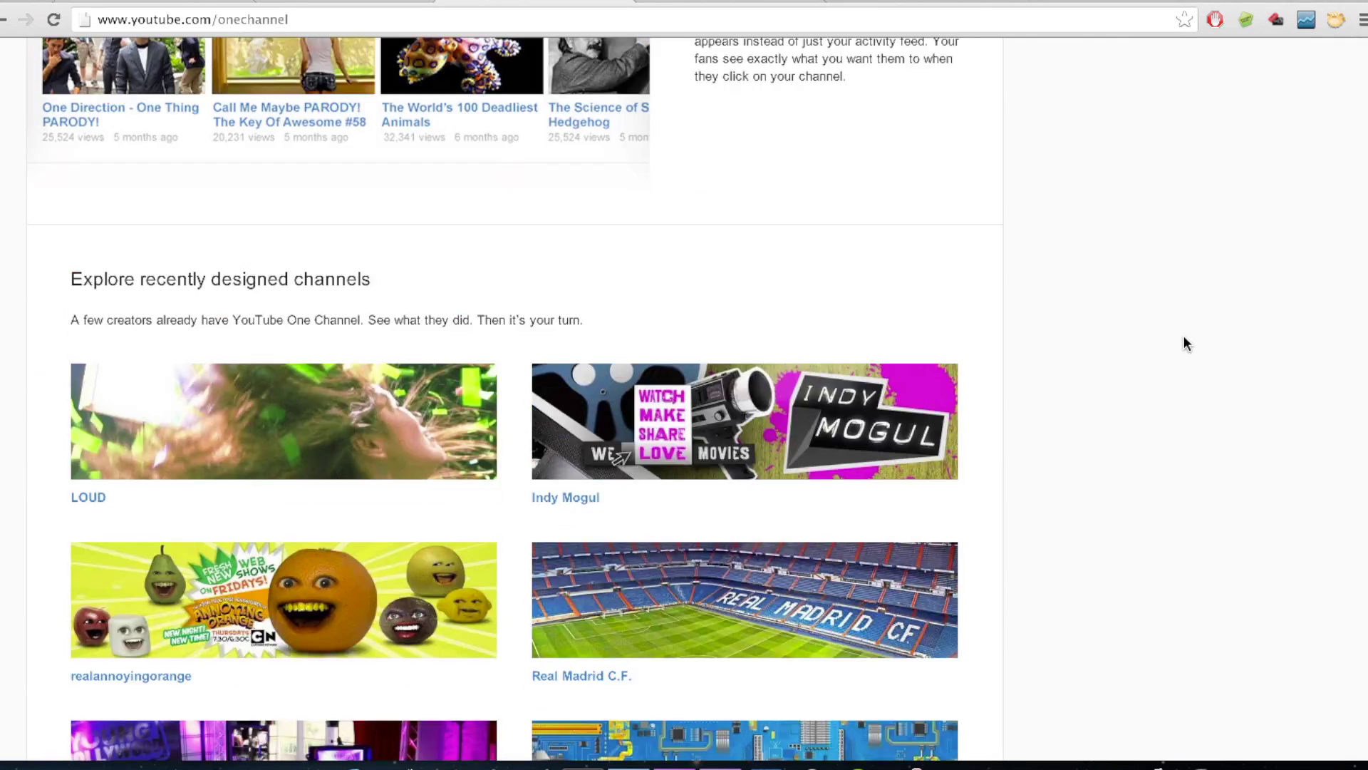
{"action": "scroll", "coordinate": [1185, 343], "scroll_direction": "up", "scroll_amount": 15}
{"action": "scroll", "coordinate": [1185, 343], "scroll_direction": "up", "scroll_amount": 2}
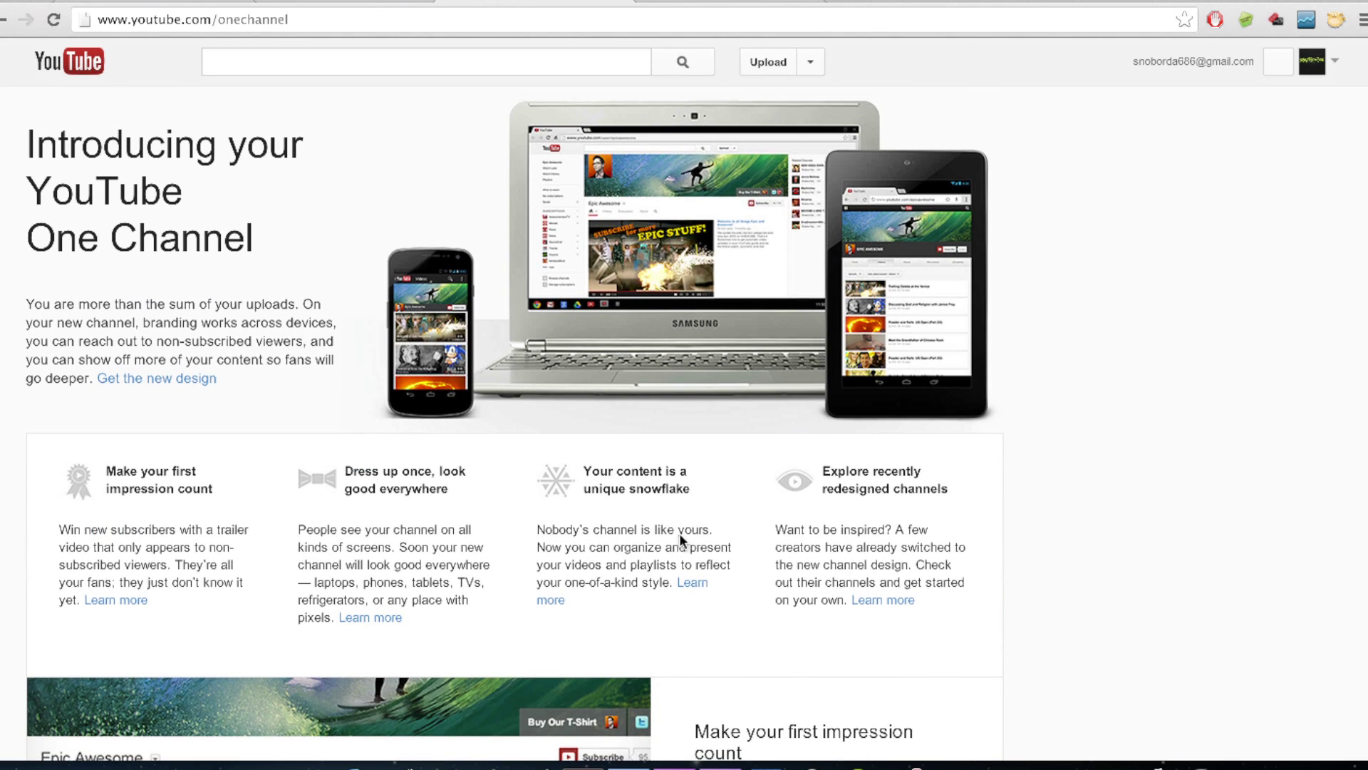
{"action": "scroll", "coordinate": [531, 288], "scroll_direction": "down", "scroll_amount": 3}
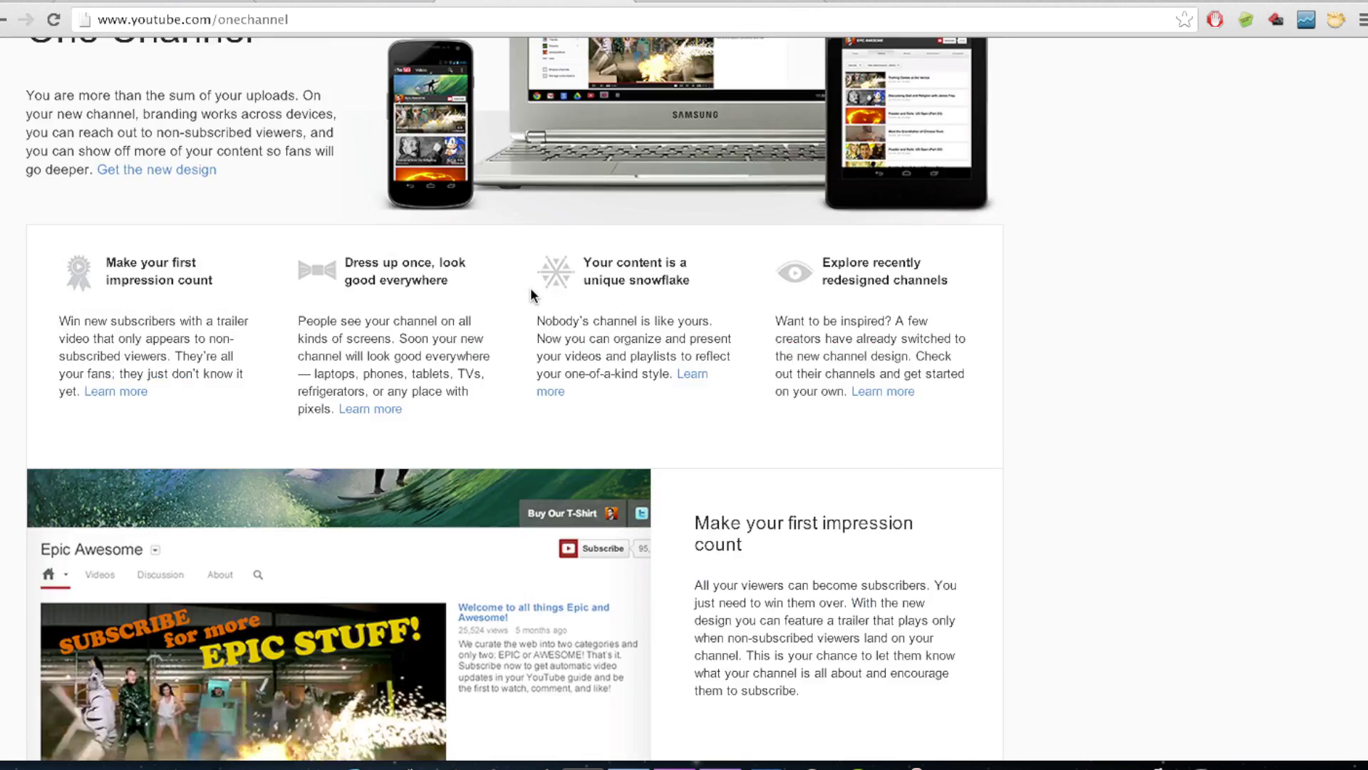
{"action": "scroll", "coordinate": [530, 288], "scroll_direction": "down", "scroll_amount": 20}
Upgrade the test channel to One Channel, dismiss the welcome popup, and return to the tech-videos tab
{"action": "left_click", "coordinate": [501, 500]}
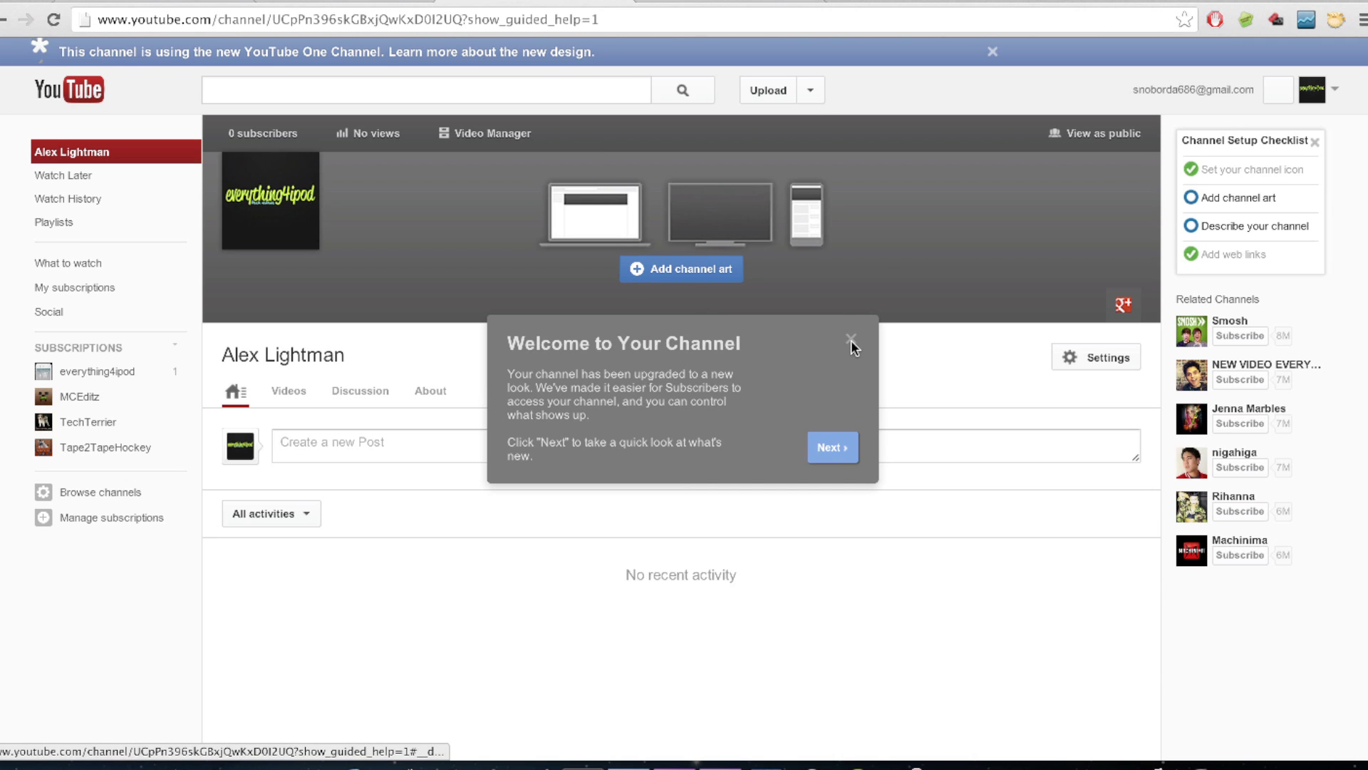
{"action": "left_click", "coordinate": [851, 340]}
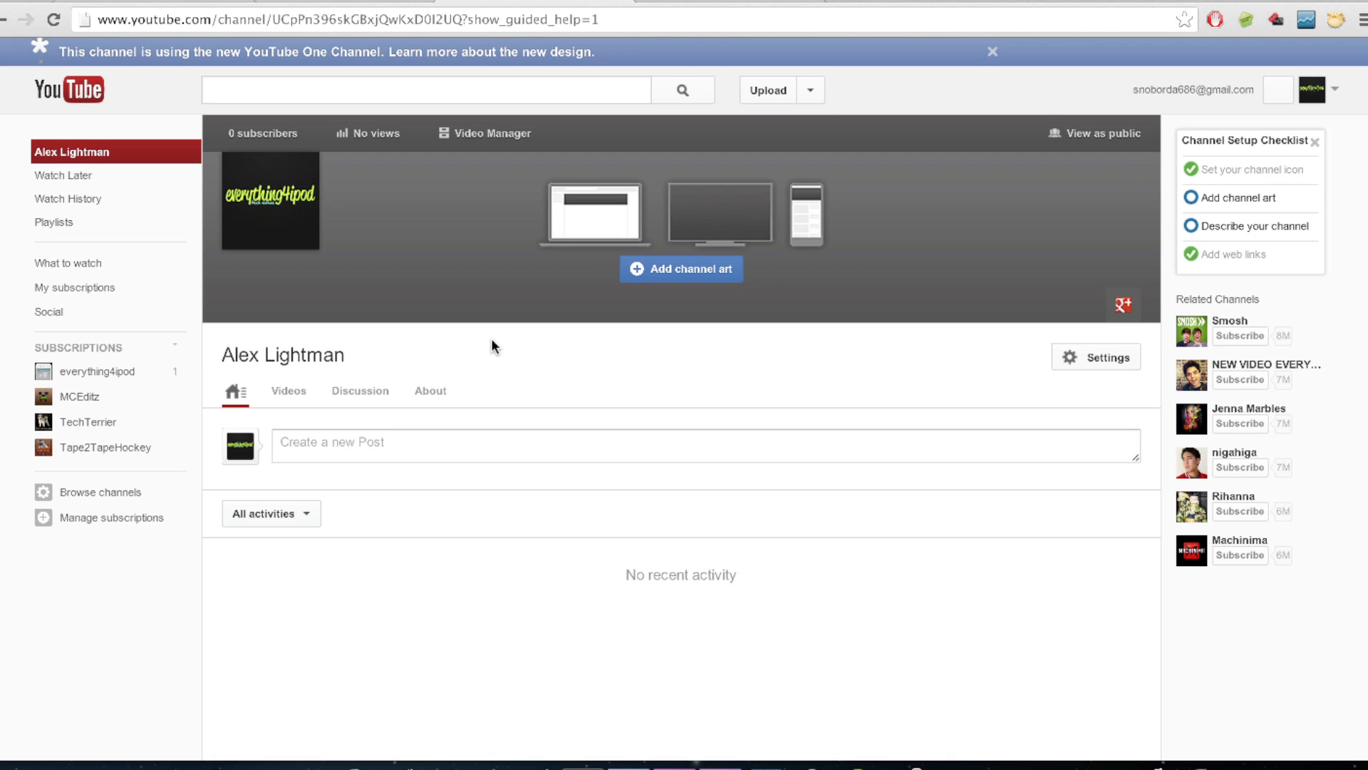
{"action": "scroll", "coordinate": [490, 342], "scroll_direction": "down", "scroll_amount": 3}
{"action": "left_click", "coordinate": [330, 3]}
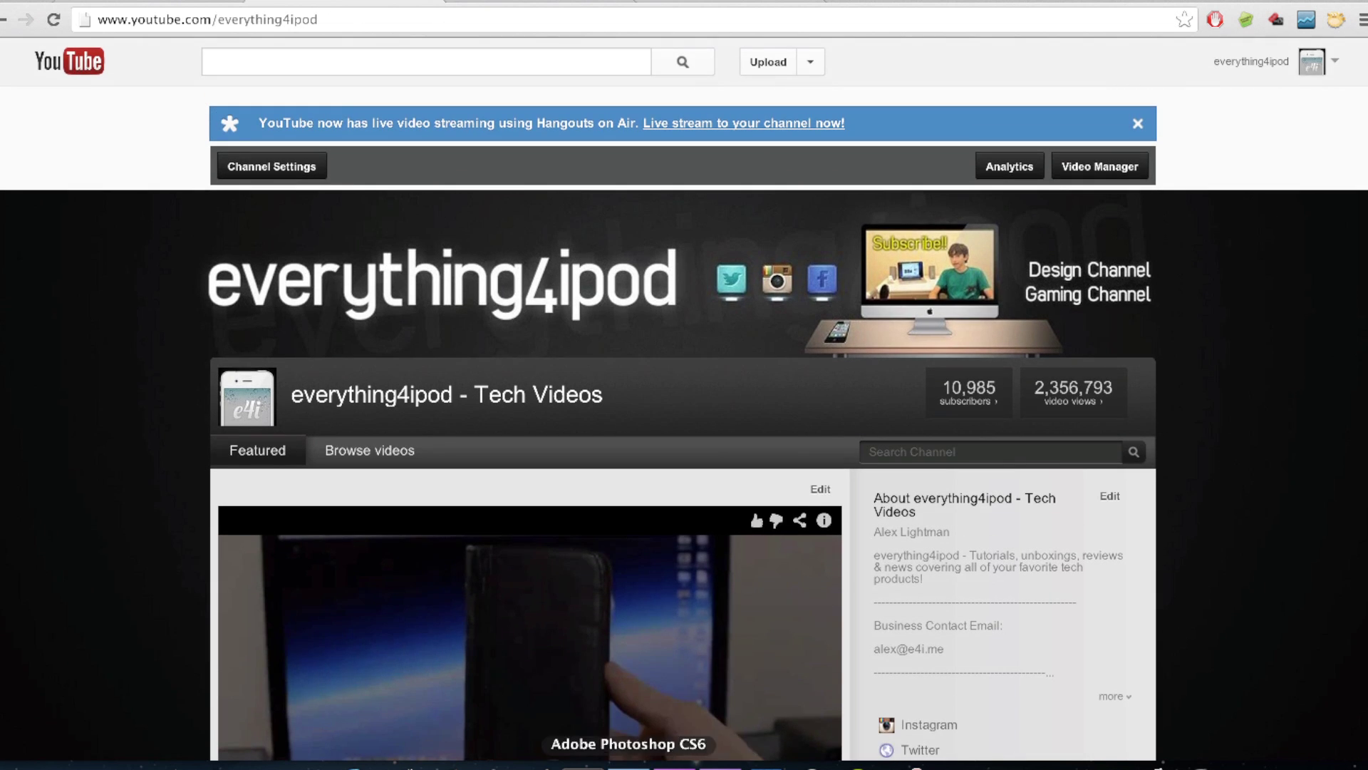
{"action": "left_click", "coordinate": [620, 763]}
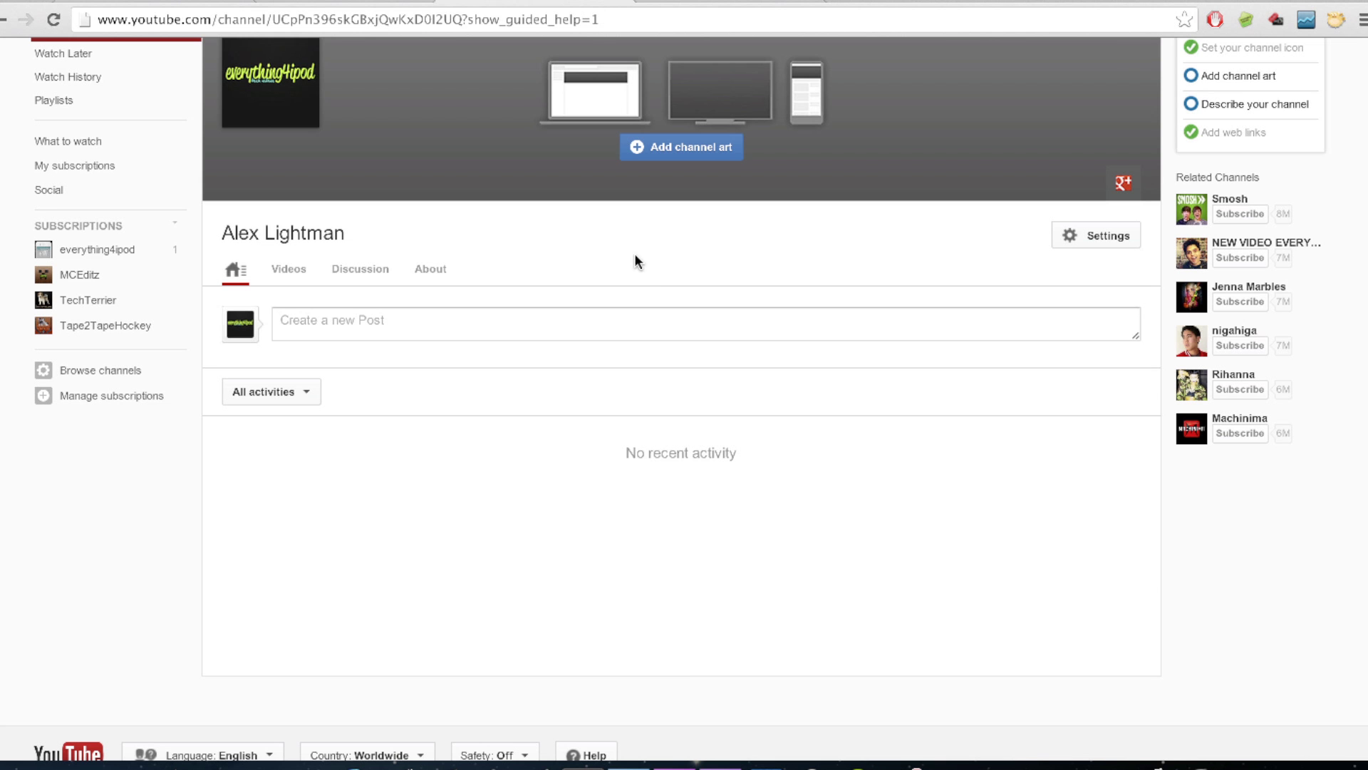
Scroll the upgraded test channel page to view its header with the empty banner
{"action": "scroll", "coordinate": [642, 274], "scroll_direction": "down", "scroll_amount": 3}
Switch via the everything4ipod tab to the test channel's old-style page with zero subscribers
{"action": "scroll", "coordinate": [642, 279], "scroll_direction": "up", "scroll_amount": 5}
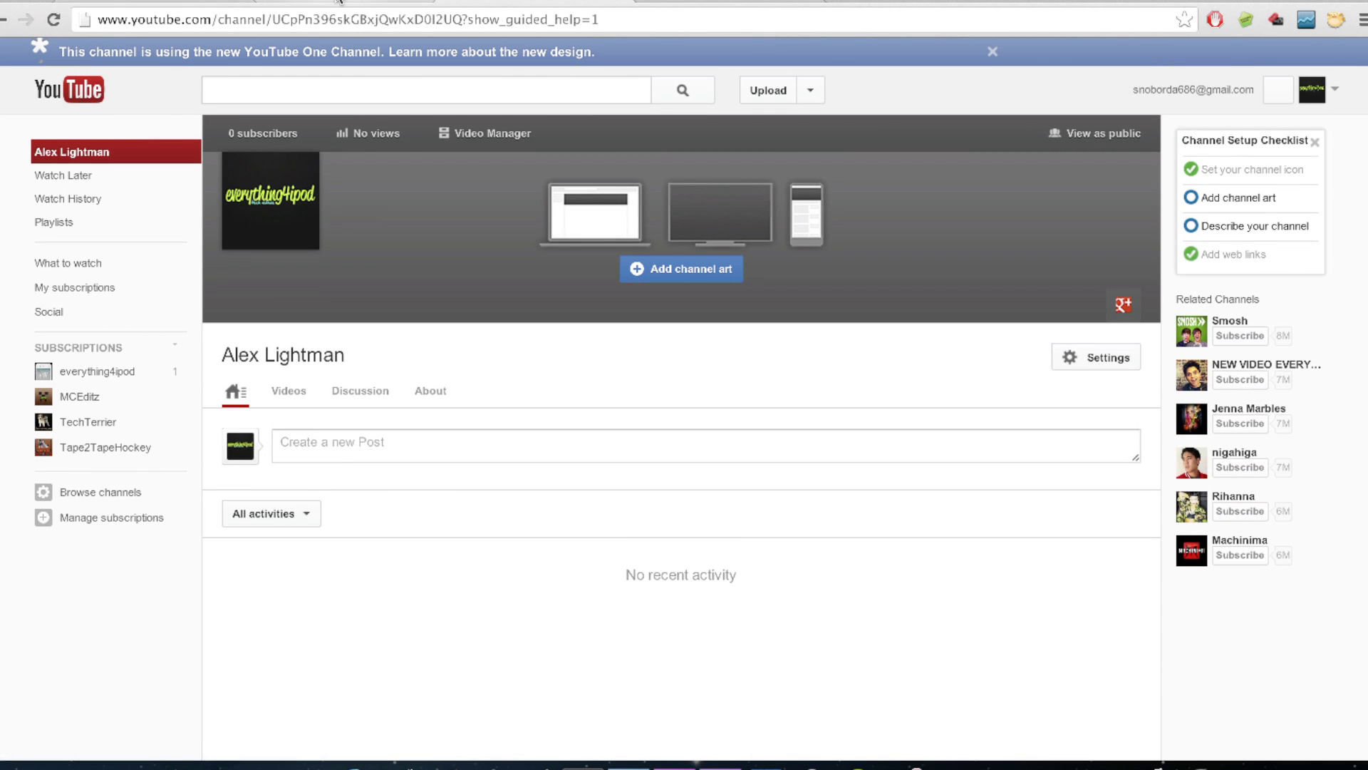
{"action": "left_click", "coordinate": [747, 10]}
{"action": "scroll", "coordinate": [565, 383], "scroll_direction": "down", "scroll_amount": 5}
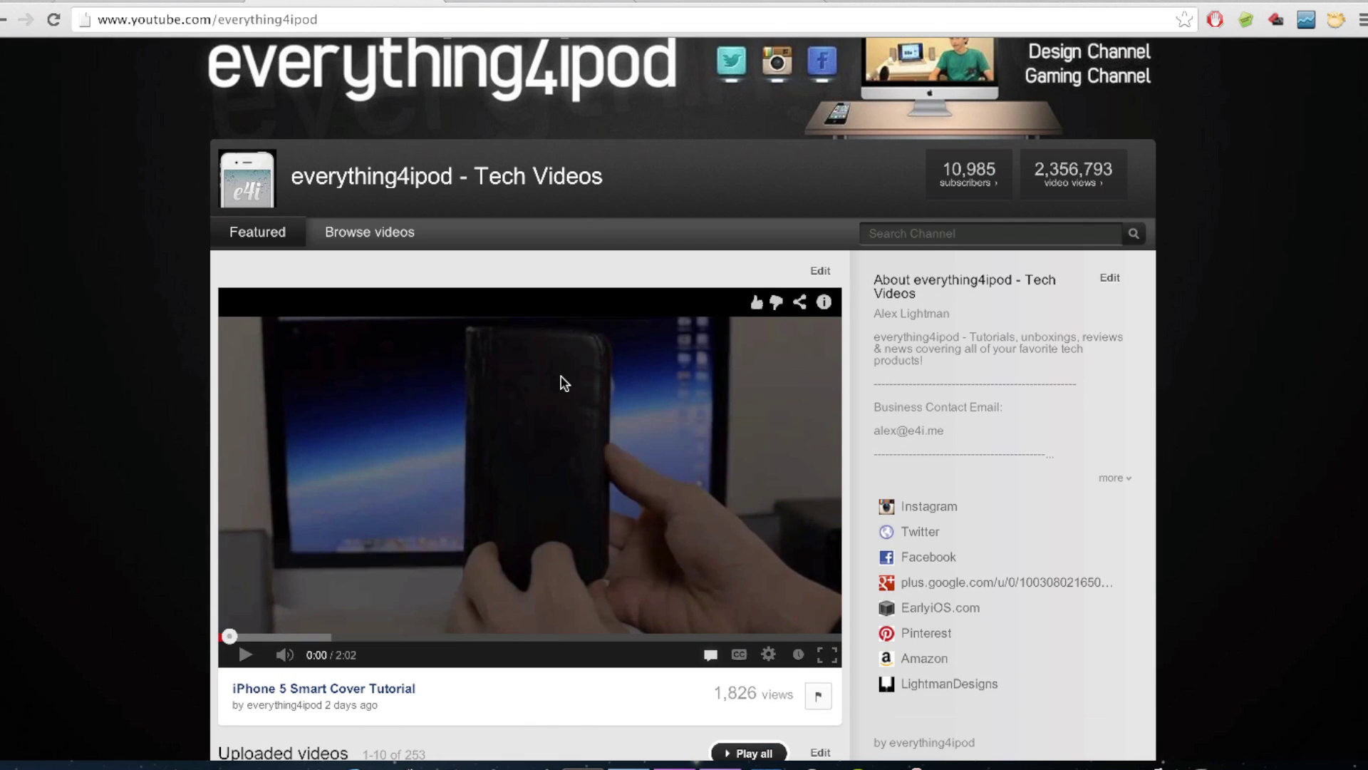
{"action": "left_click", "coordinate": [675, 6]}
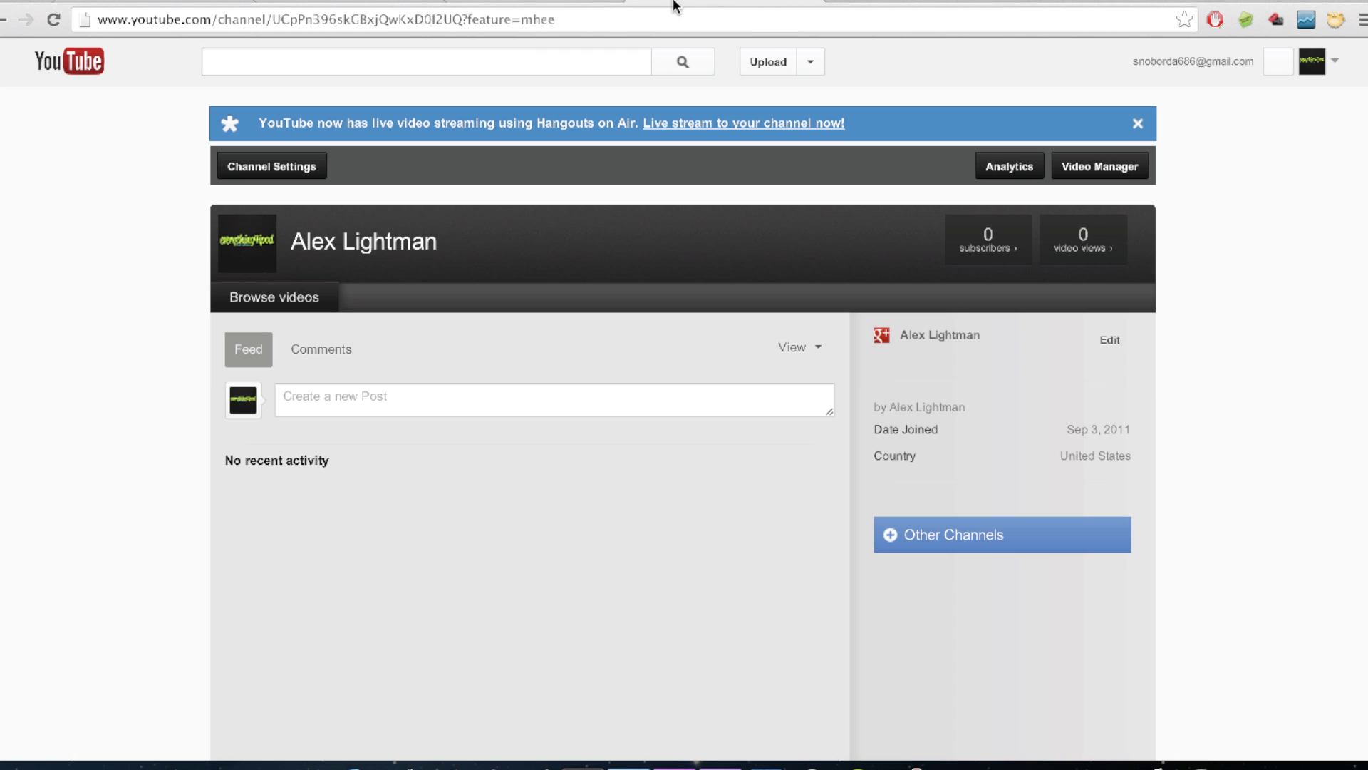
Load youtube.com/onechannel from the address bar suggestion
{"action": "left_click", "coordinate": [533, 19]}
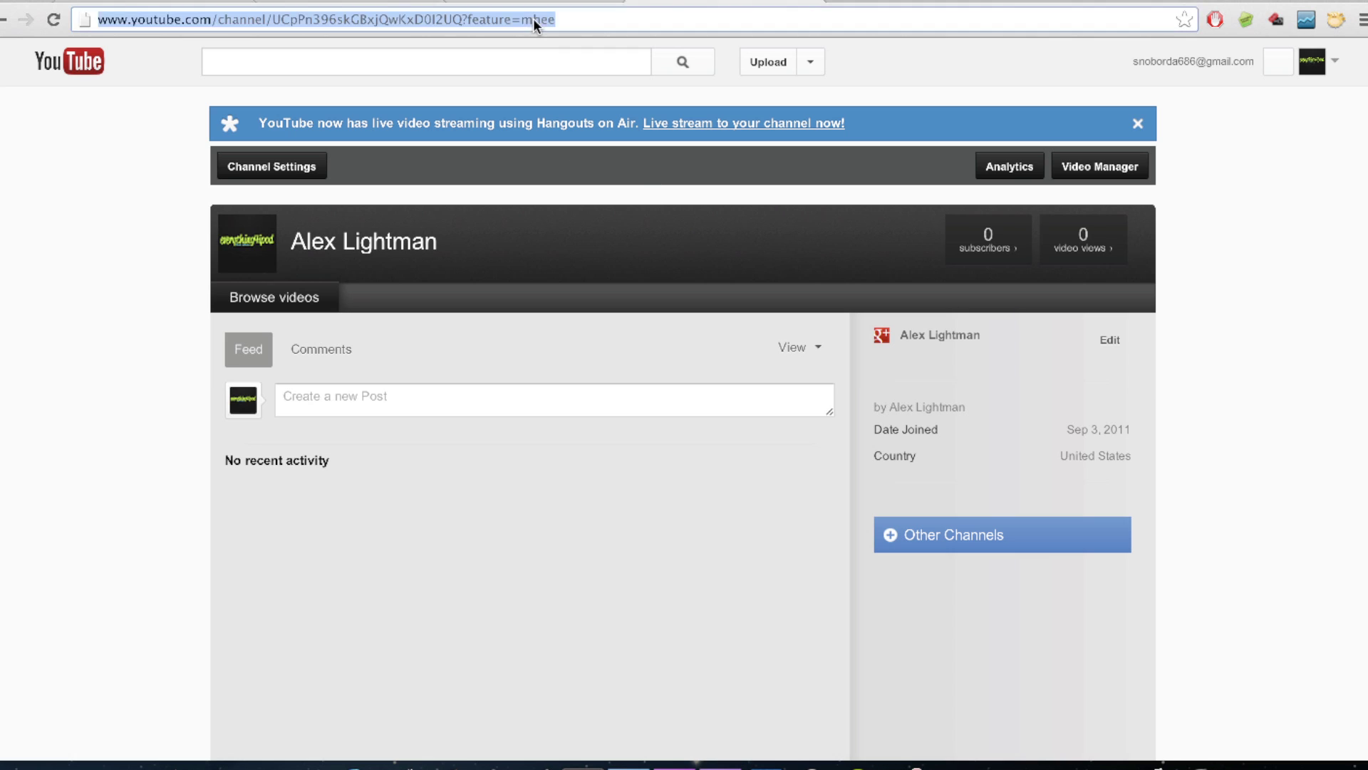
{"action": "type", "text": "youtube"}
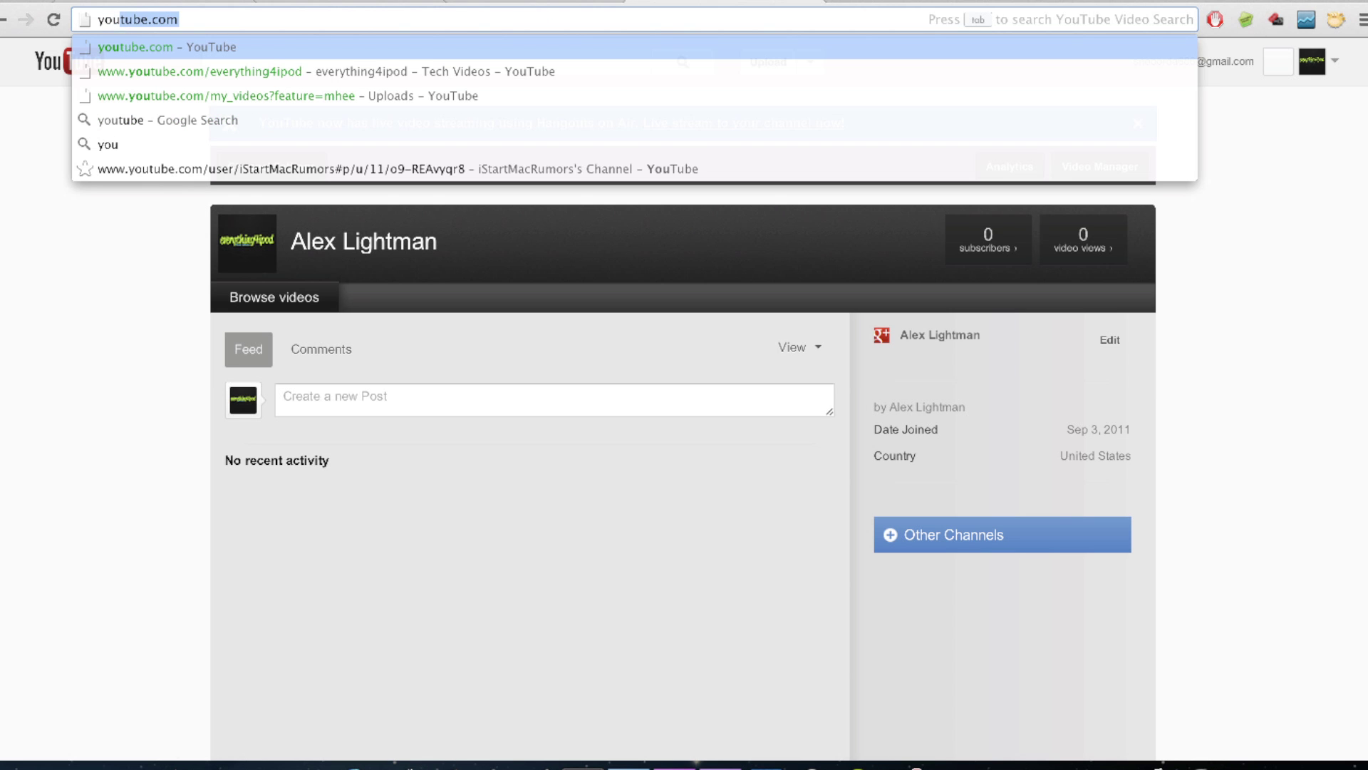
{"action": "type", "text": ".com/o"}
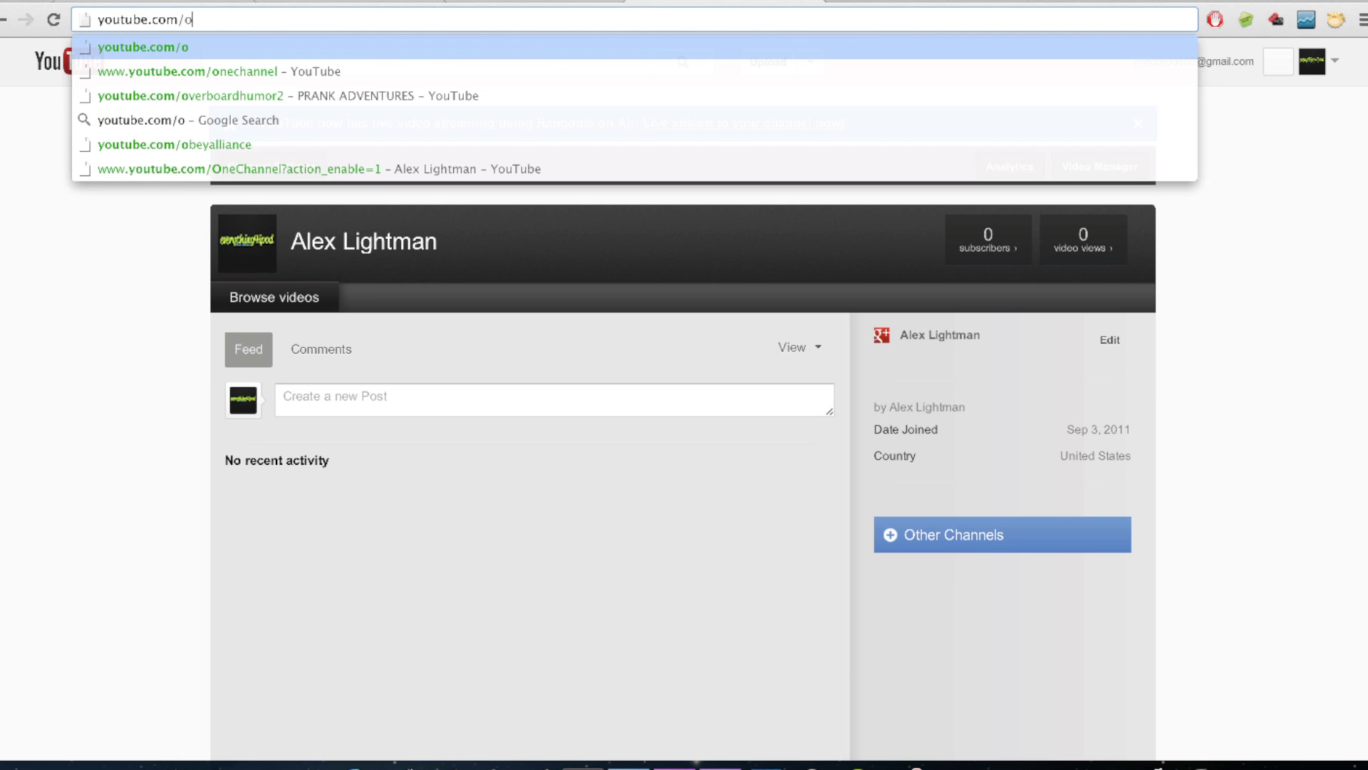
{"action": "key", "text": "Down"}
{"action": "key", "text": "Return"}
Scroll down the One Channel page and switch the test channel back to the previous design
{"action": "scroll", "coordinate": [489, 184], "scroll_direction": "down", "scroll_amount": 3}
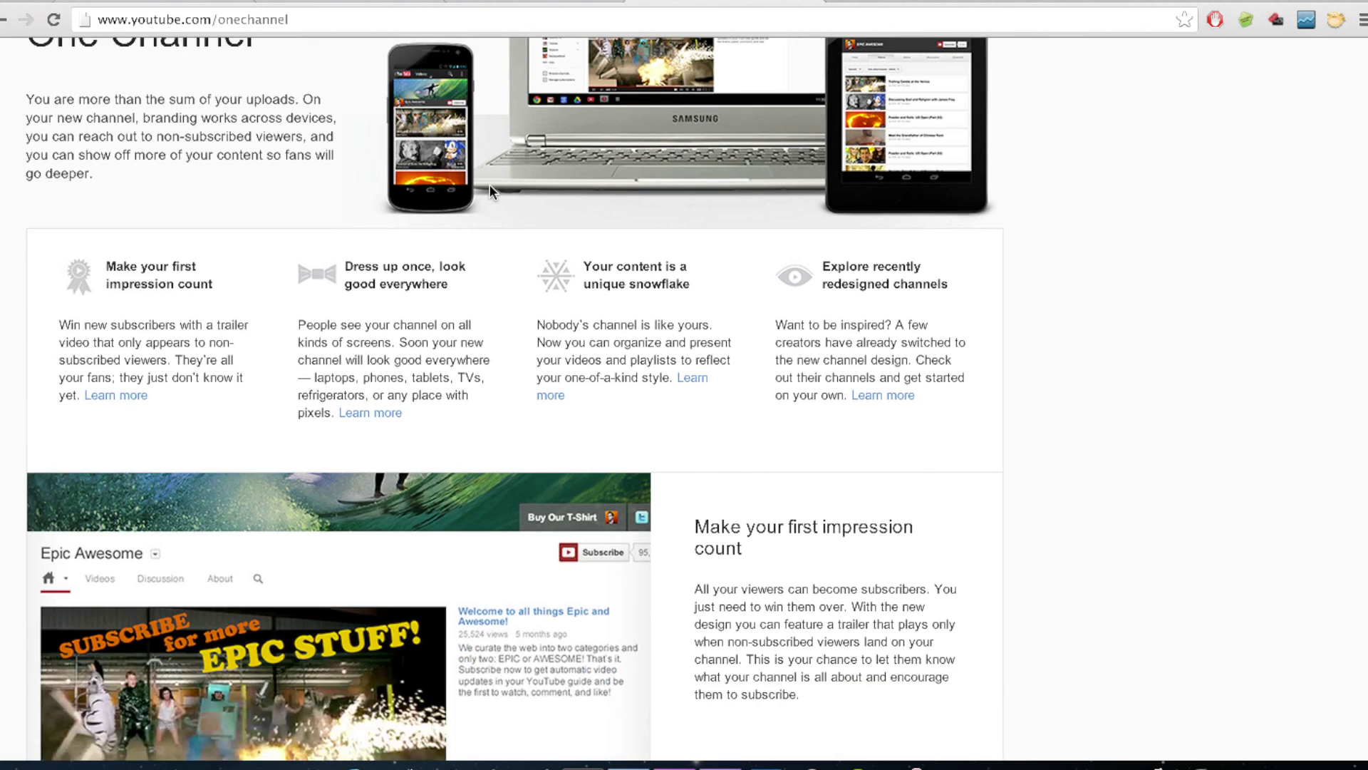
{"action": "scroll", "coordinate": [490, 185], "scroll_direction": "down", "scroll_amount": 5}
{"action": "scroll", "coordinate": [490, 184], "scroll_direction": "down", "scroll_amount": 5}
{"action": "scroll", "coordinate": [489, 184], "scroll_direction": "down", "scroll_amount": 10}
{"action": "scroll", "coordinate": [489, 184], "scroll_direction": "down", "scroll_amount": 2}
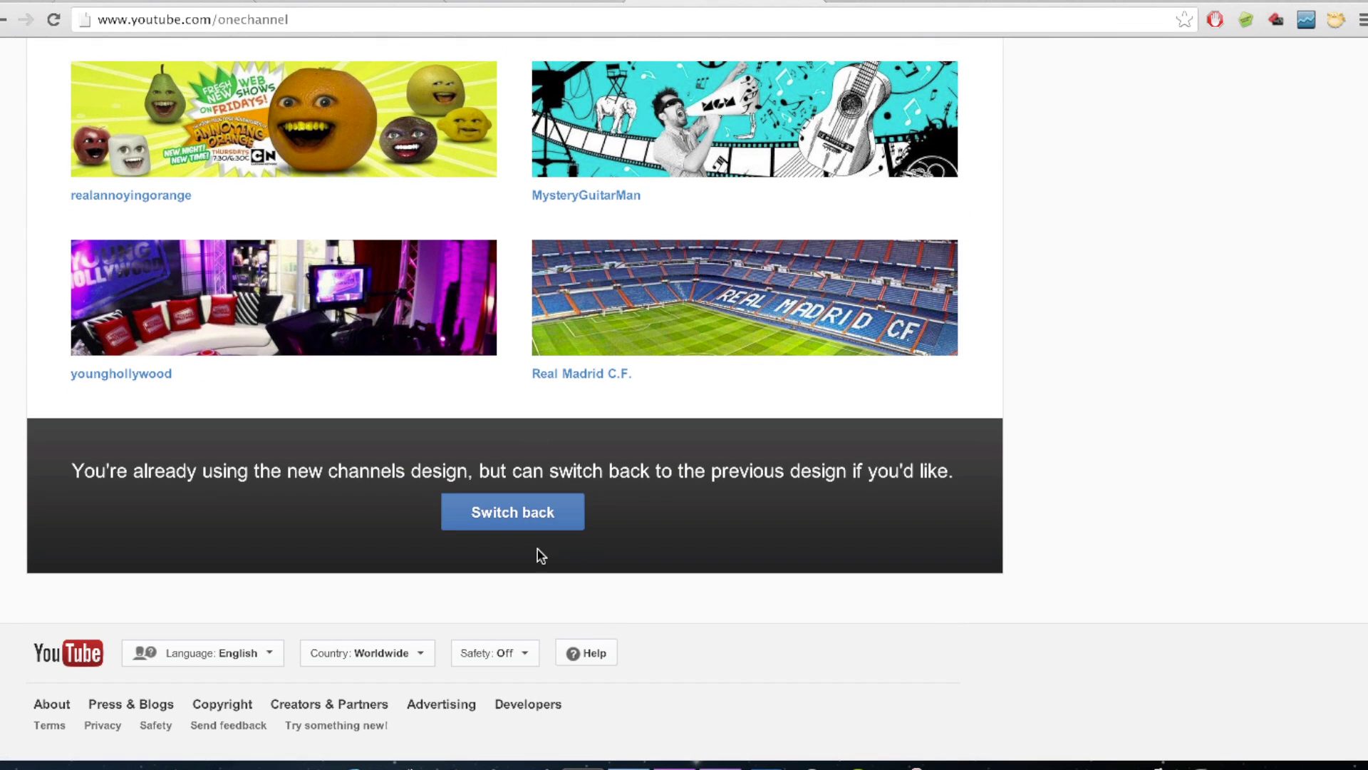
{"action": "left_click", "coordinate": [554, 514]}
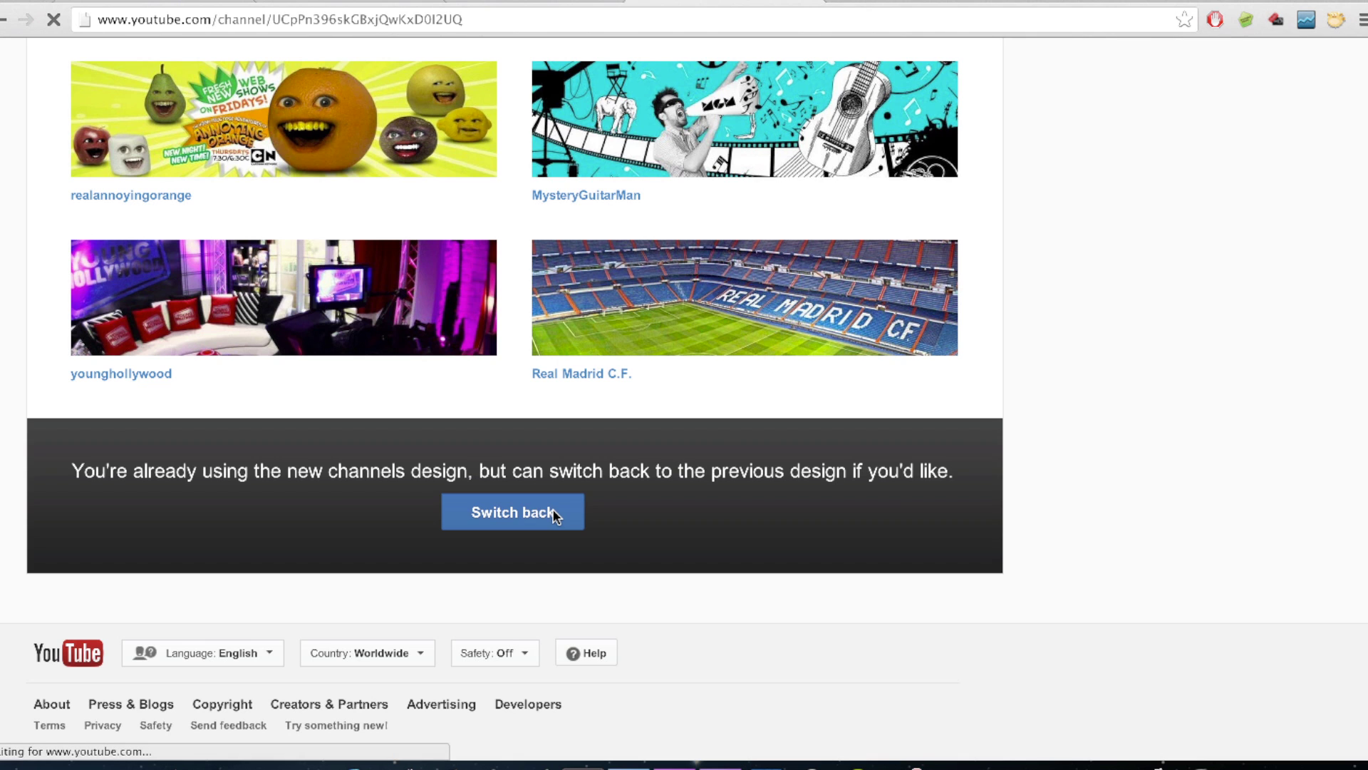